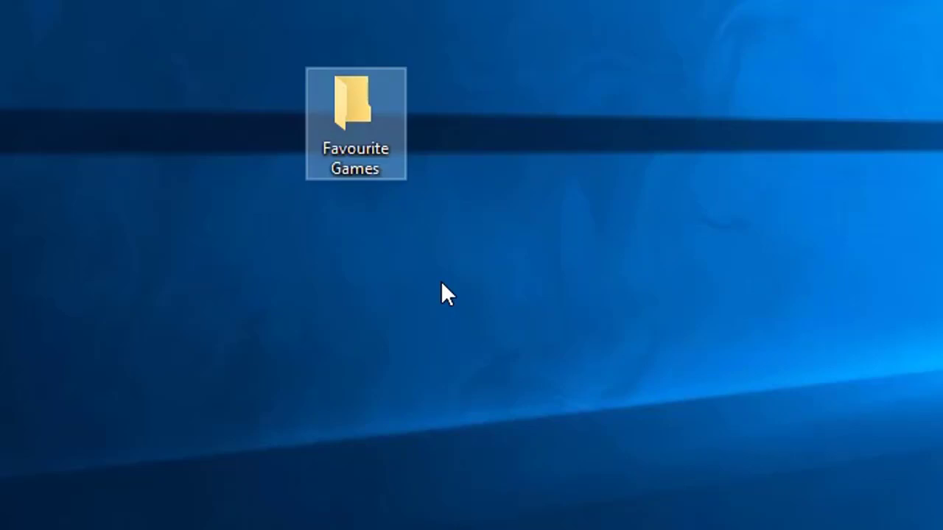
Open the Favourite Games folder and create a subfolder named "My sisters favourite games" inside it
double_click(361, 105)
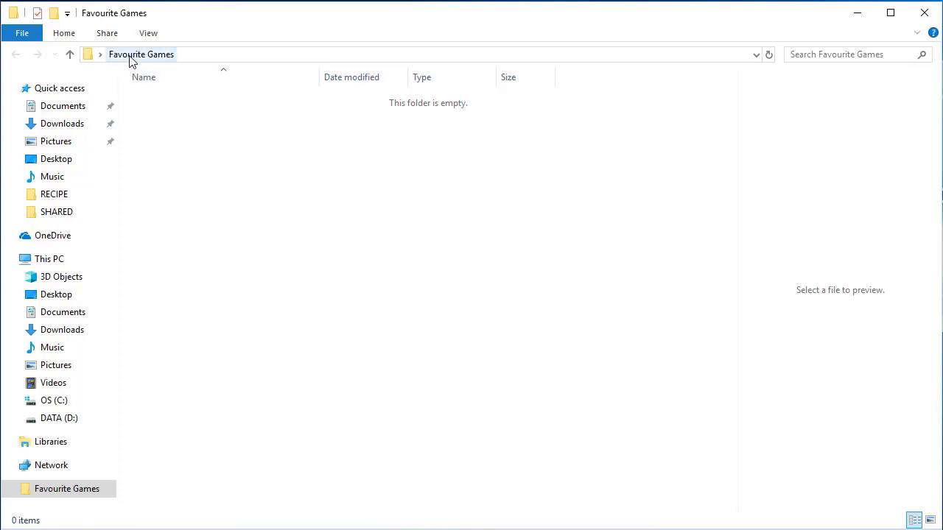
right_click(228, 176)
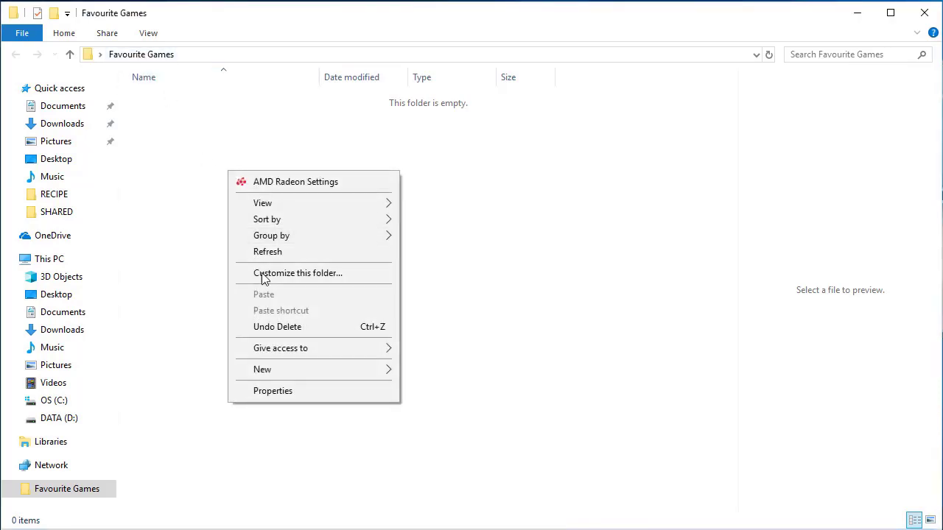
mouse_move(275, 372)
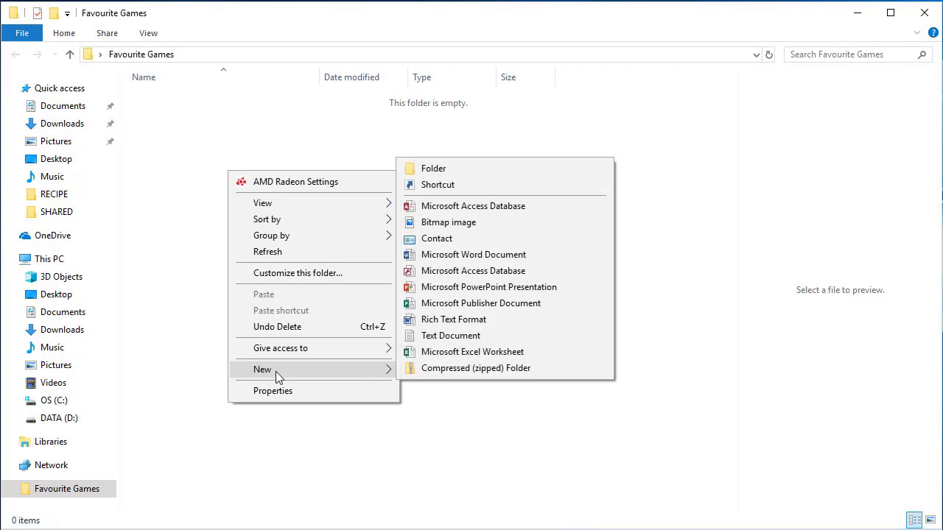
left_click(444, 168)
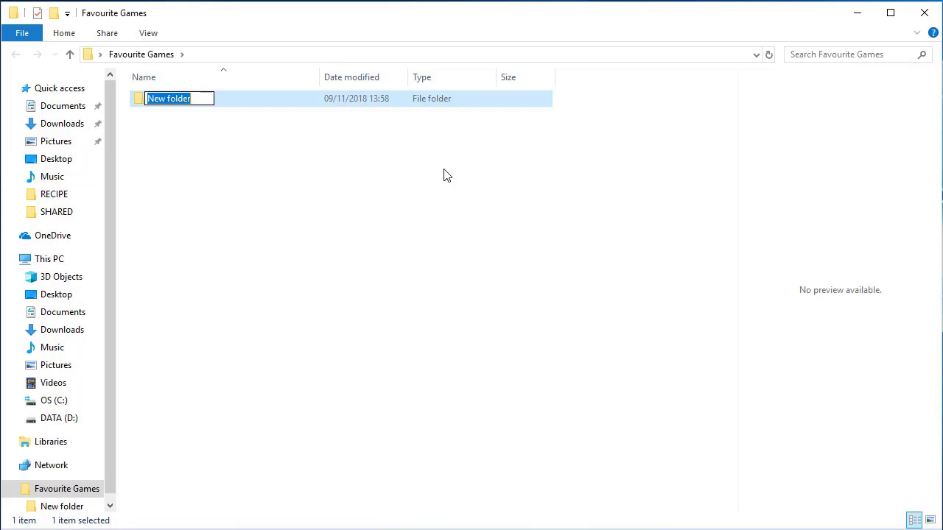
type("My sisters fa")
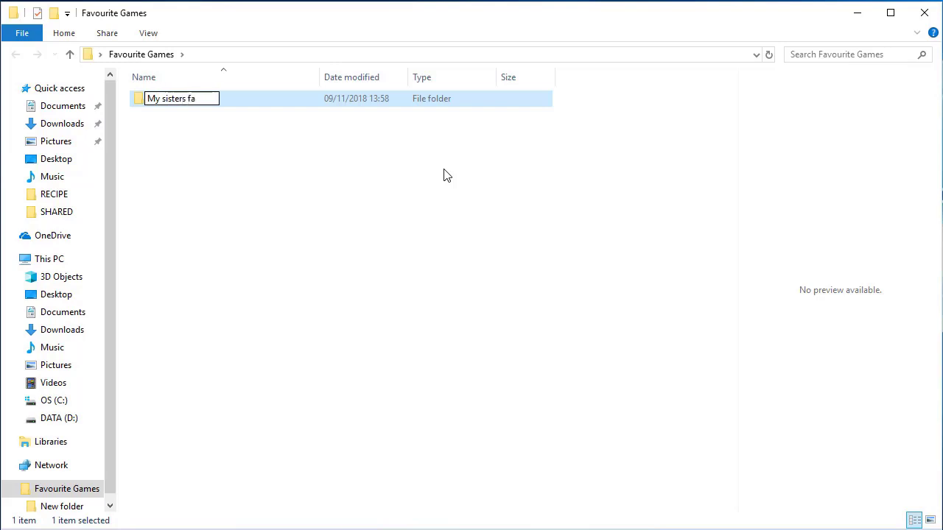
type("vourite games")
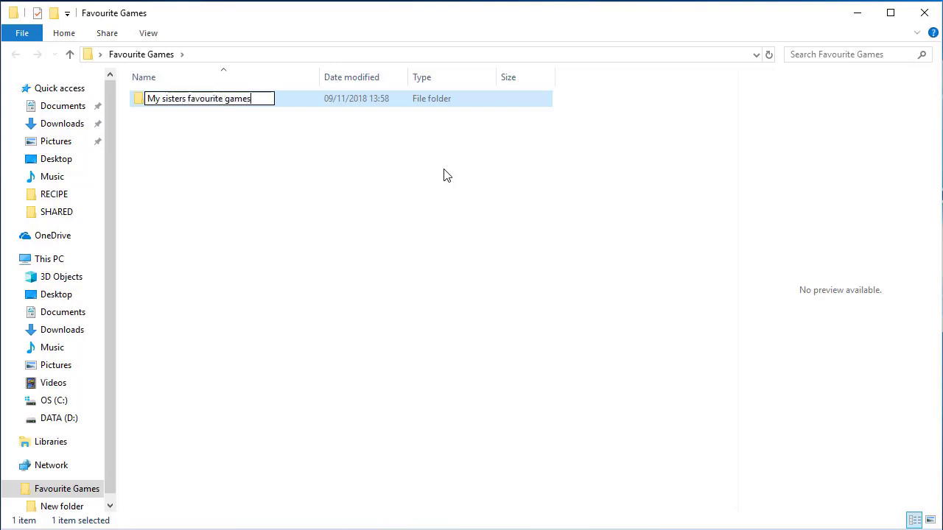
key("Return")
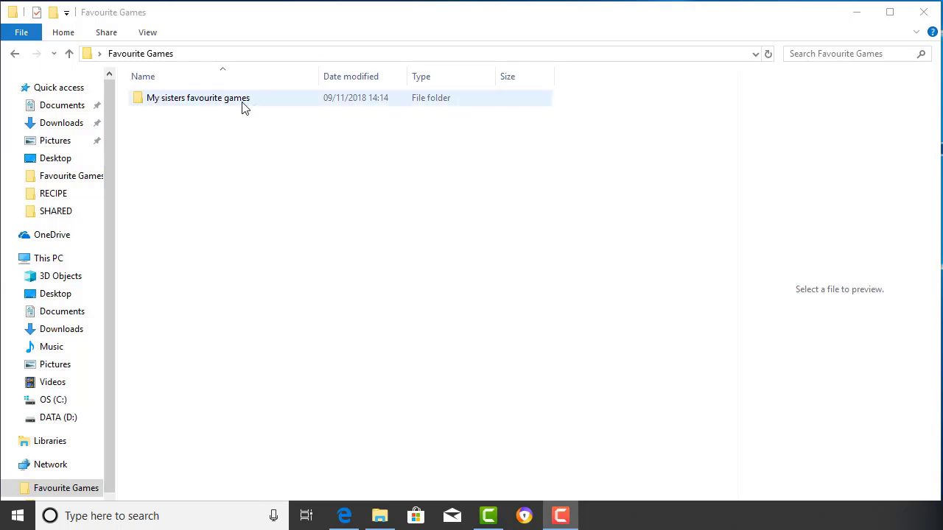
Open Notepad and write "this is my hide and seek file" in the blank document
left_click(148, 516)
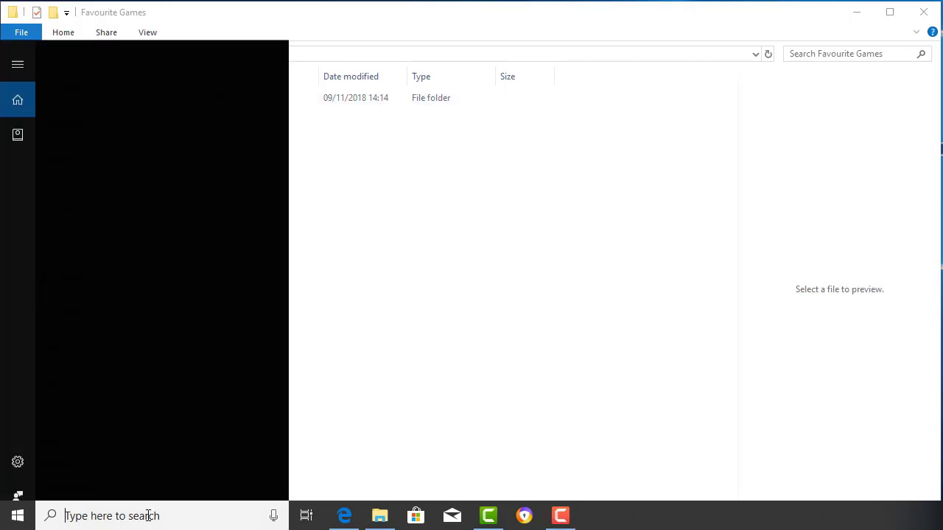
type("note")
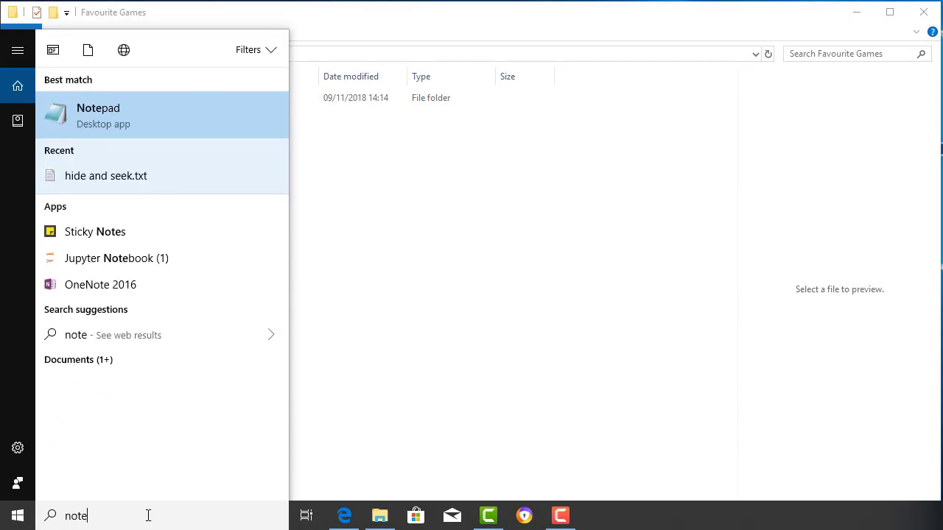
key("Return")
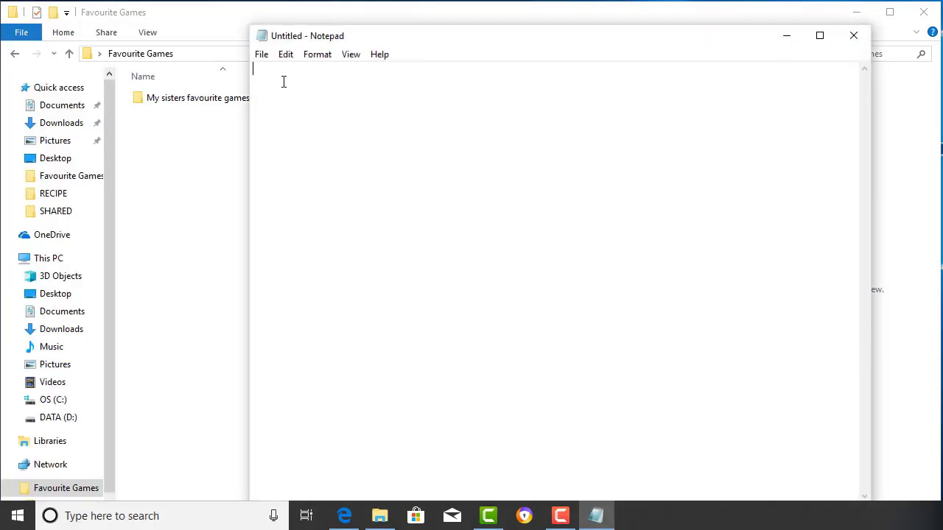
type("th")
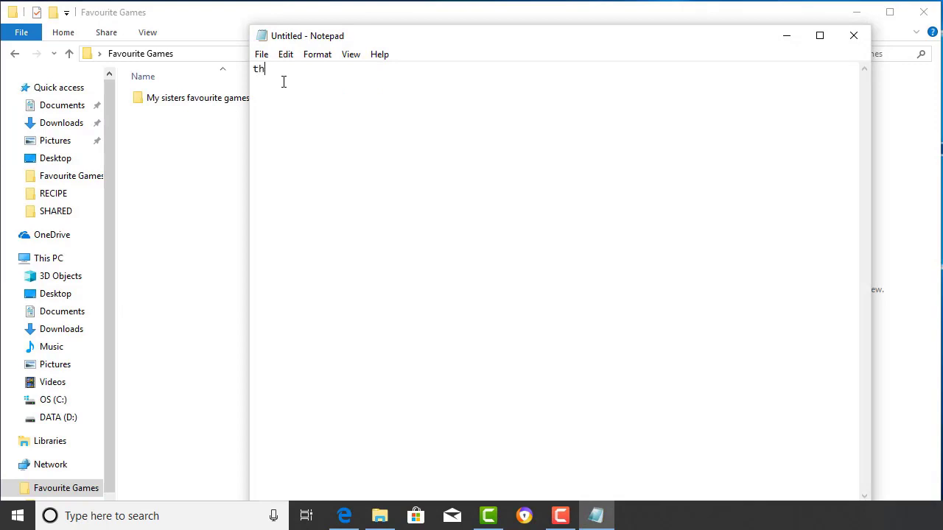
type("is is my hide")
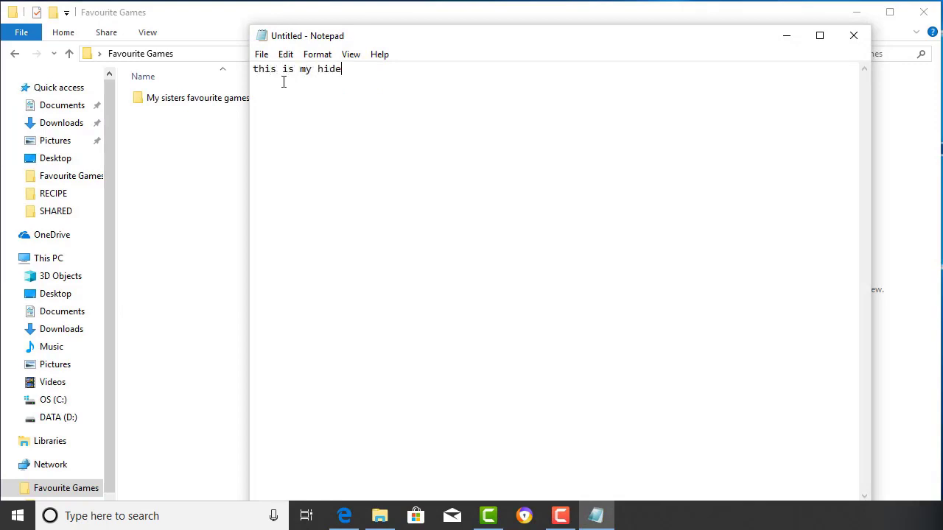
type(" and seek fi")
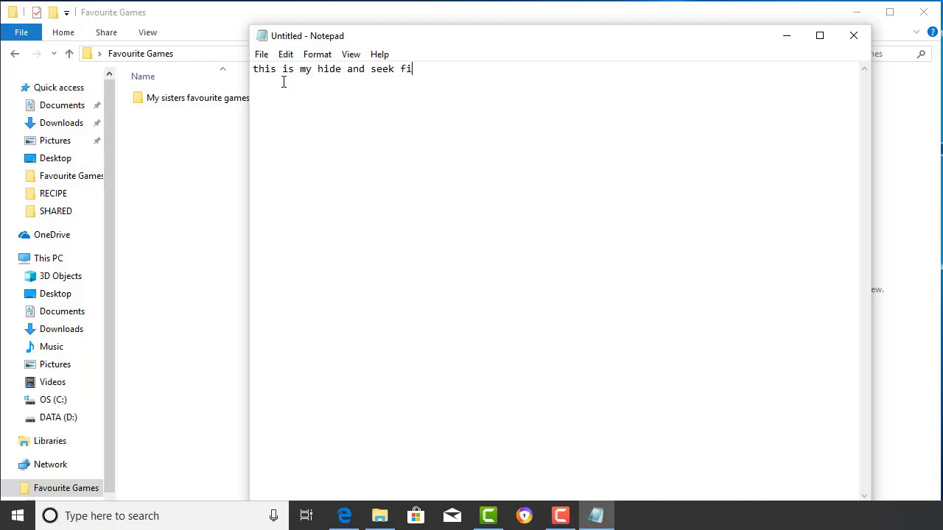
type("le")
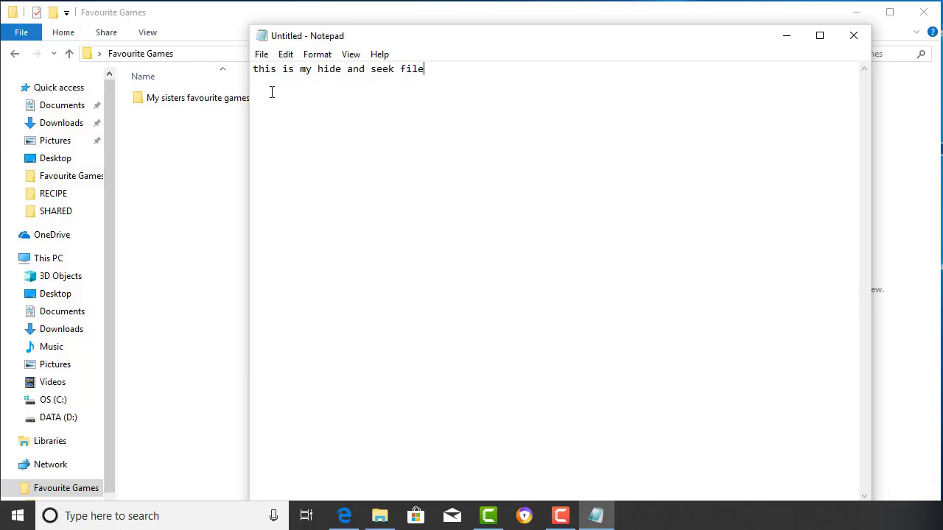
Save the note as "hide and seek.txt" in Desktop > Favourite Games > My sisters favourite games and close Notepad
left_click(262, 57)
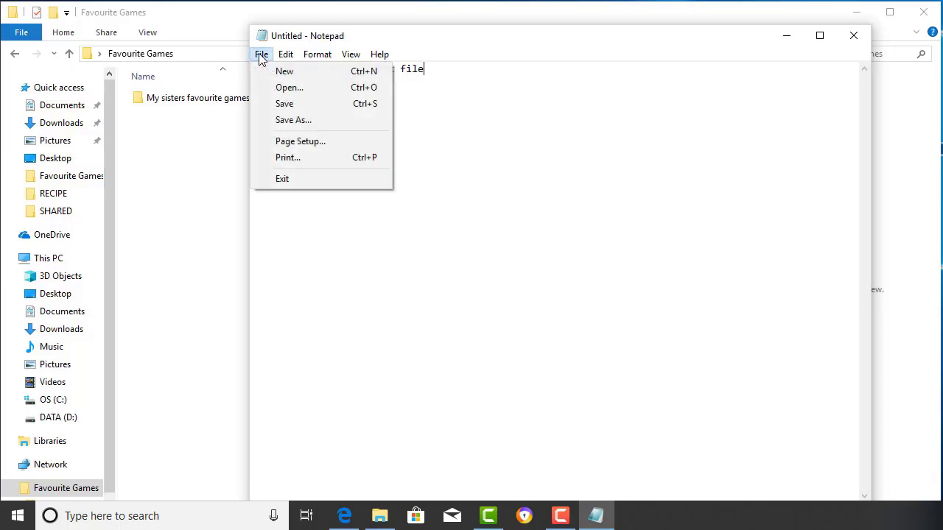
left_click(280, 103)
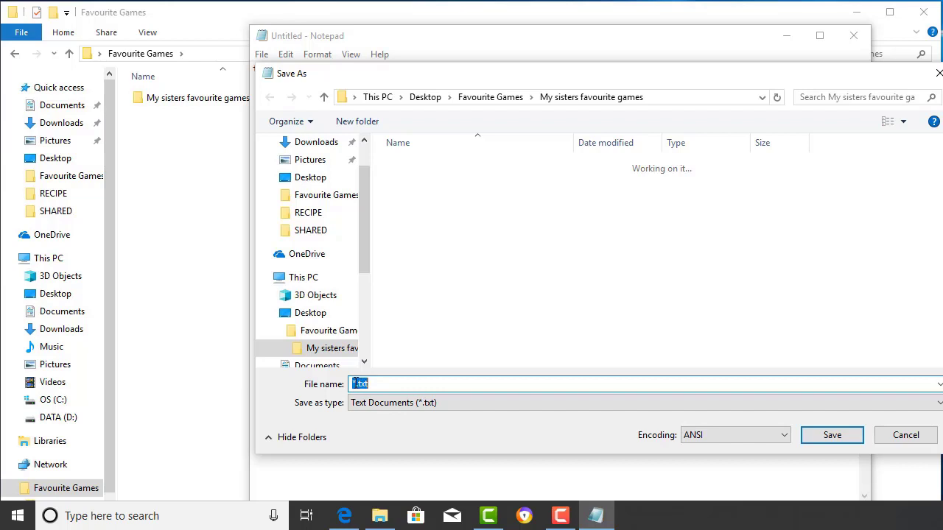
left_click(360, 383)
key("BackSpace")
type("hide and seek")
left_click(308, 184)
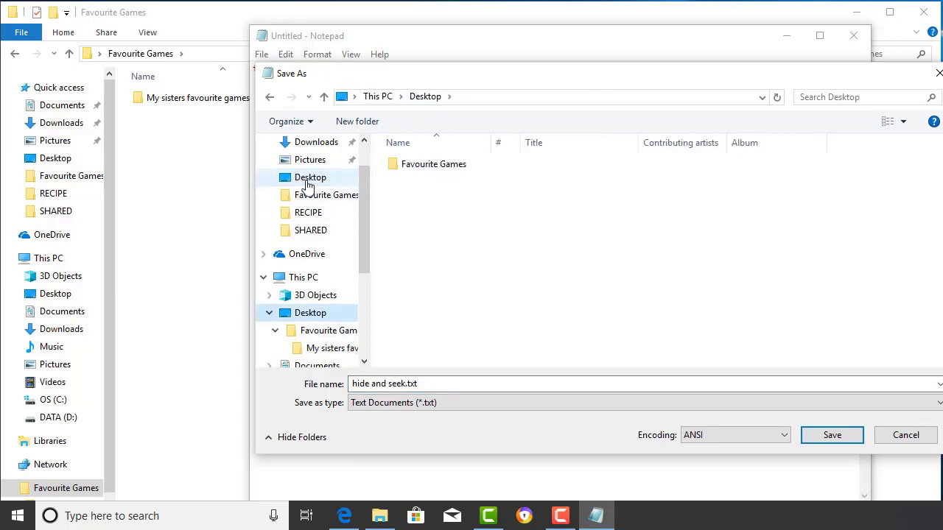
double_click(424, 170)
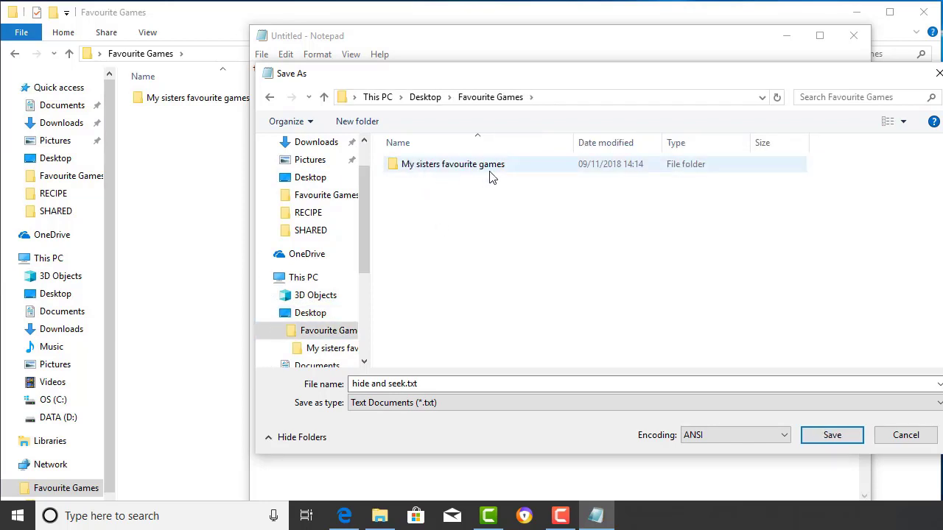
double_click(444, 166)
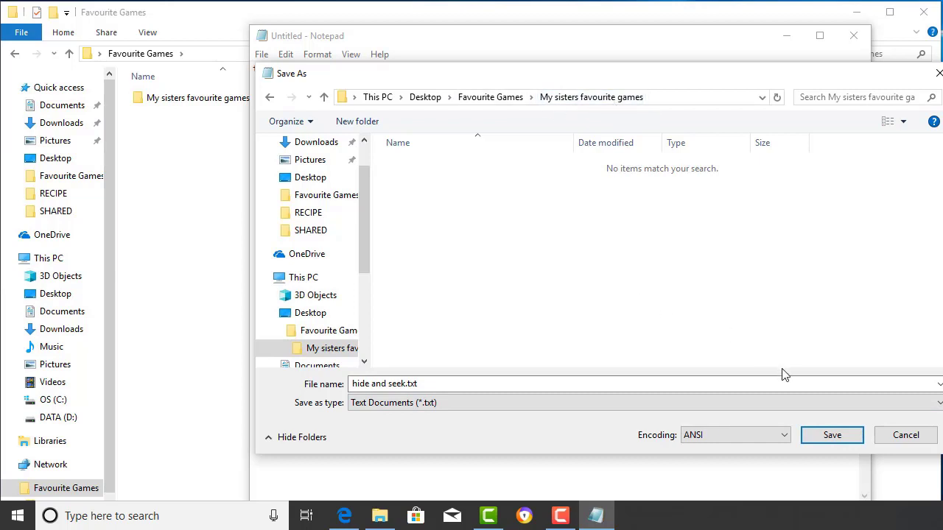
left_click(831, 436)
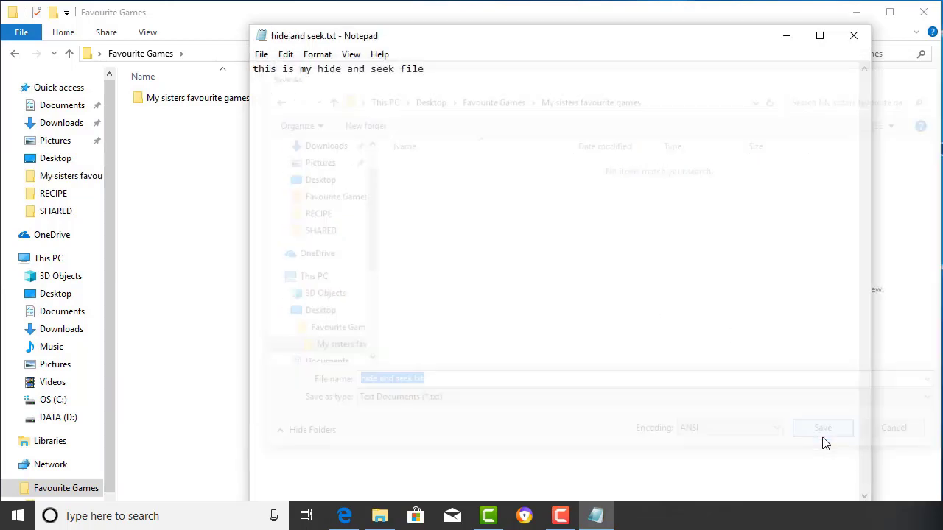
left_click(855, 37)
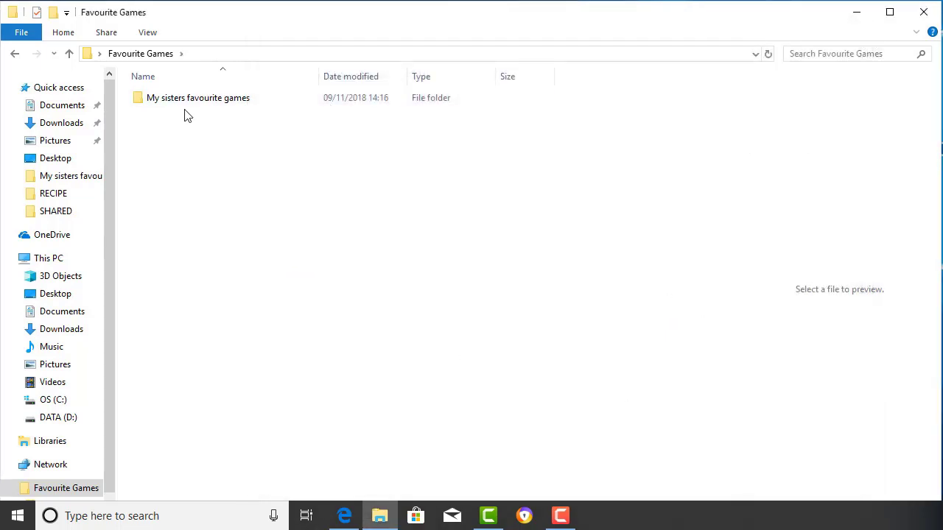
Look inside the My sisters favourite games and Skyrim subfolders, returning to the Favourite Games folder after each
mouse_move(245, 102)
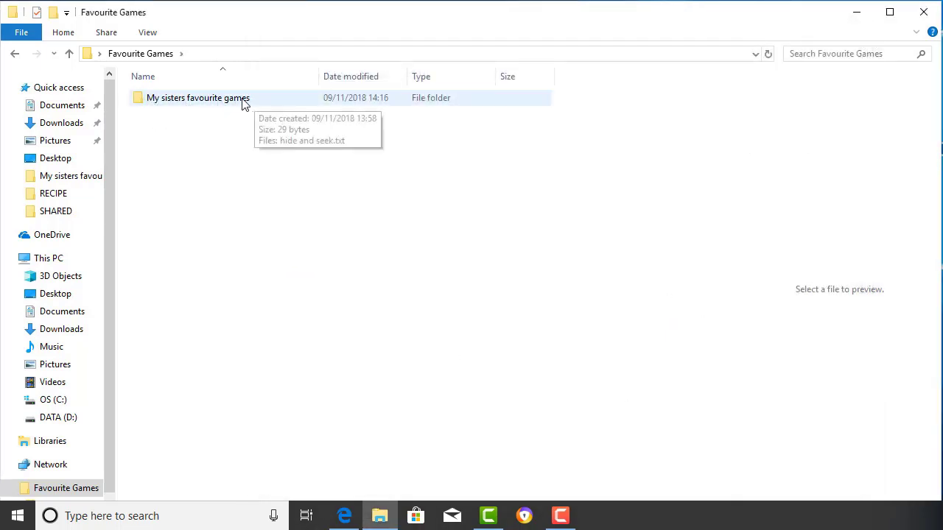
double_click(207, 105)
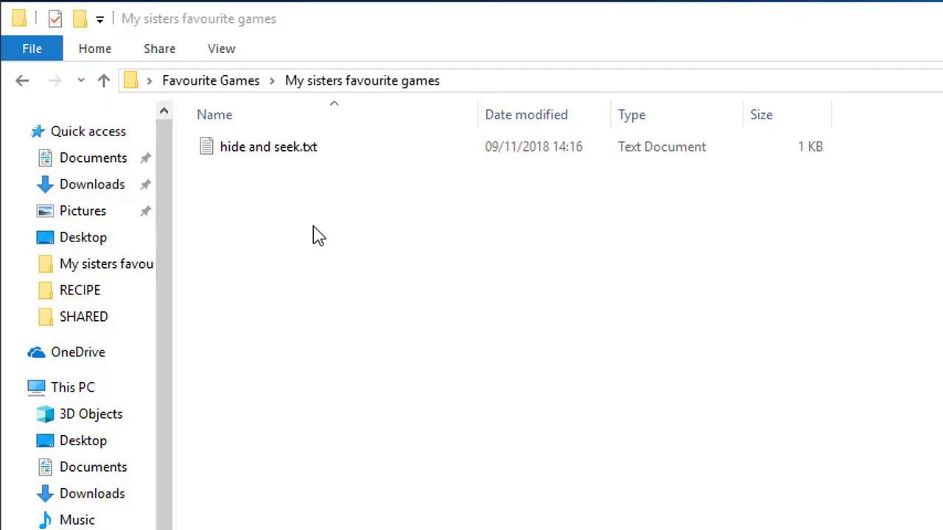
left_click(212, 83)
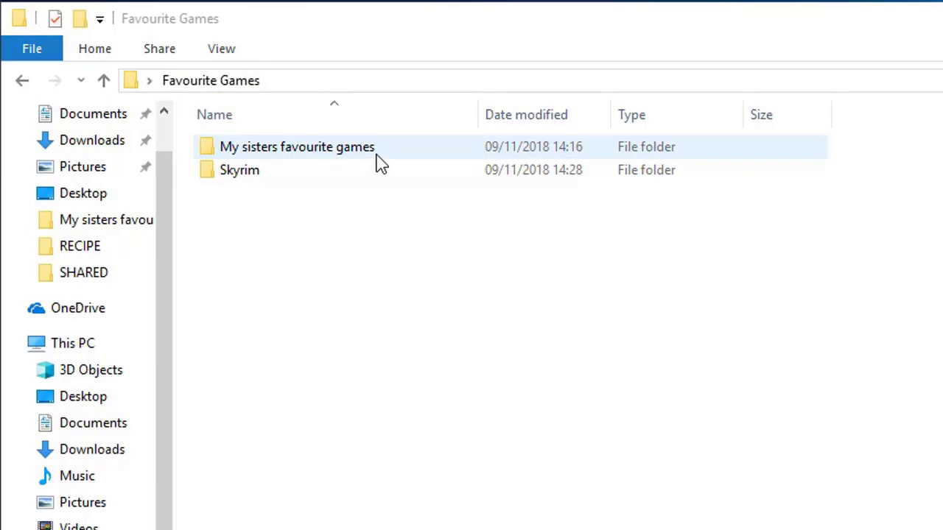
double_click(239, 177)
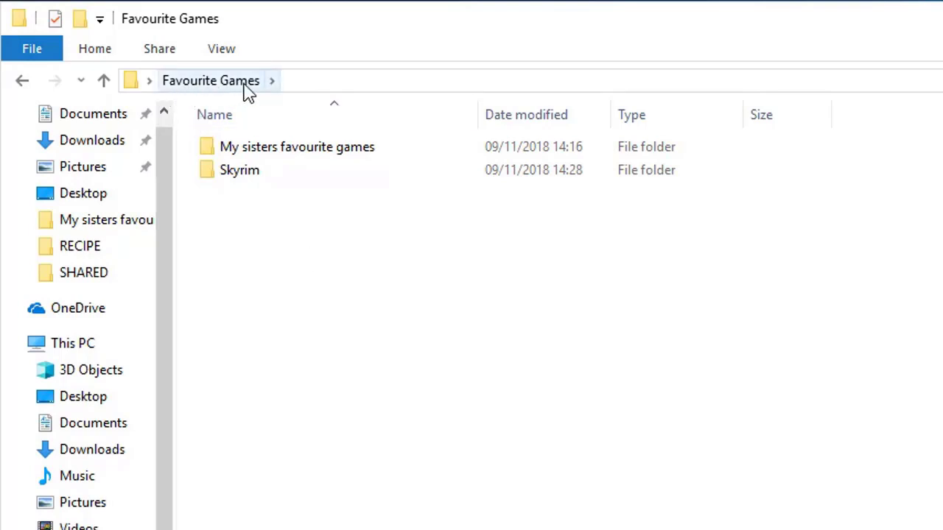
left_click(177, 85)
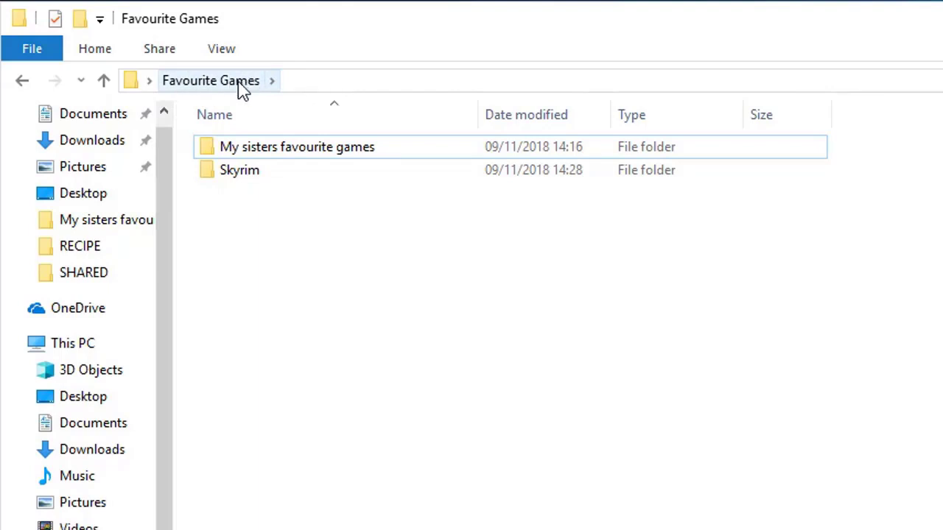
Rename the Favourite Games folder on the Desktop to "Awesome Games"
left_click(77, 197)
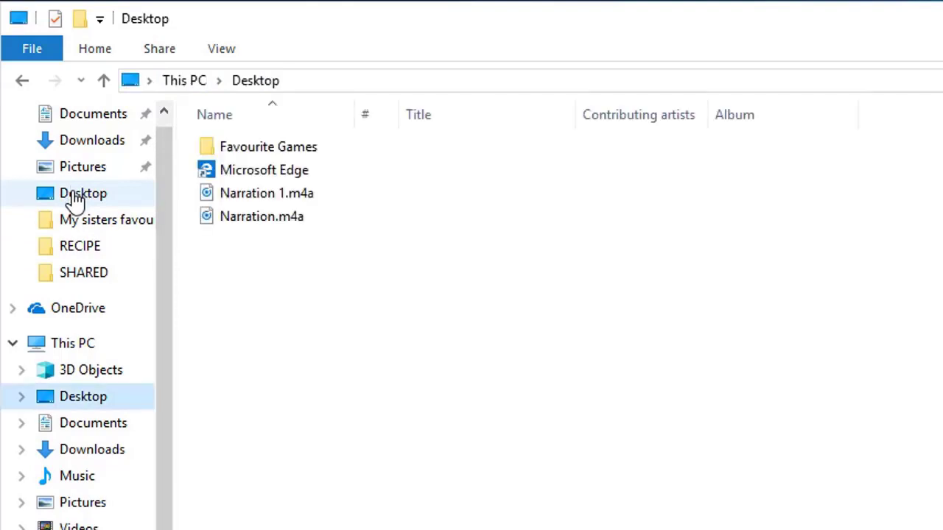
left_click(249, 155)
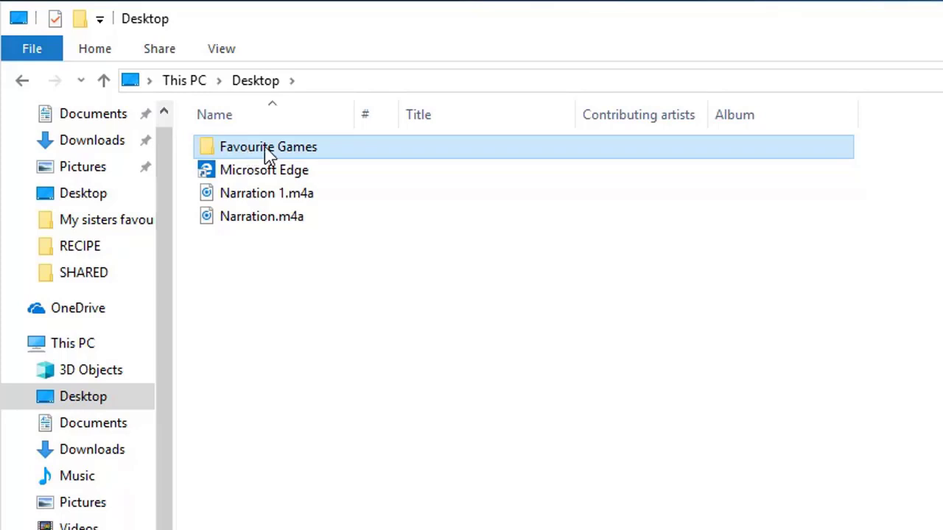
left_click(267, 149)
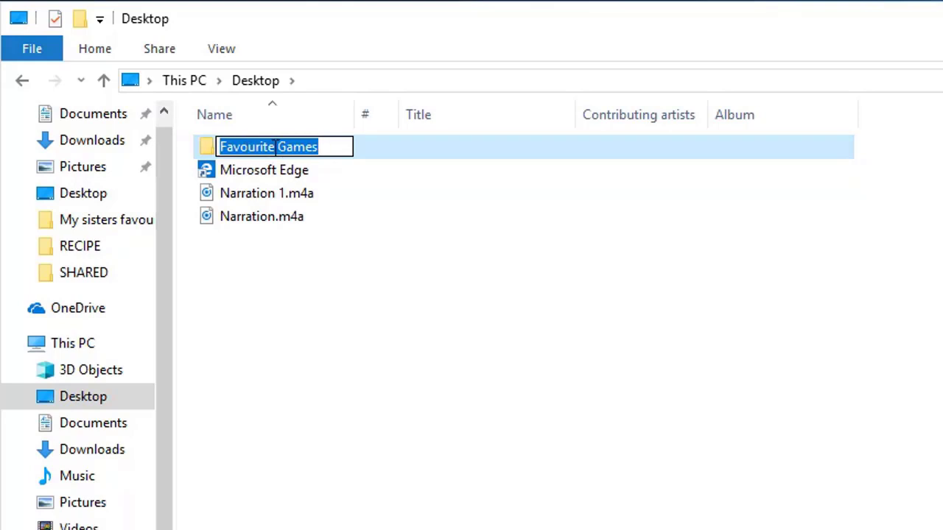
left_click(275, 147)
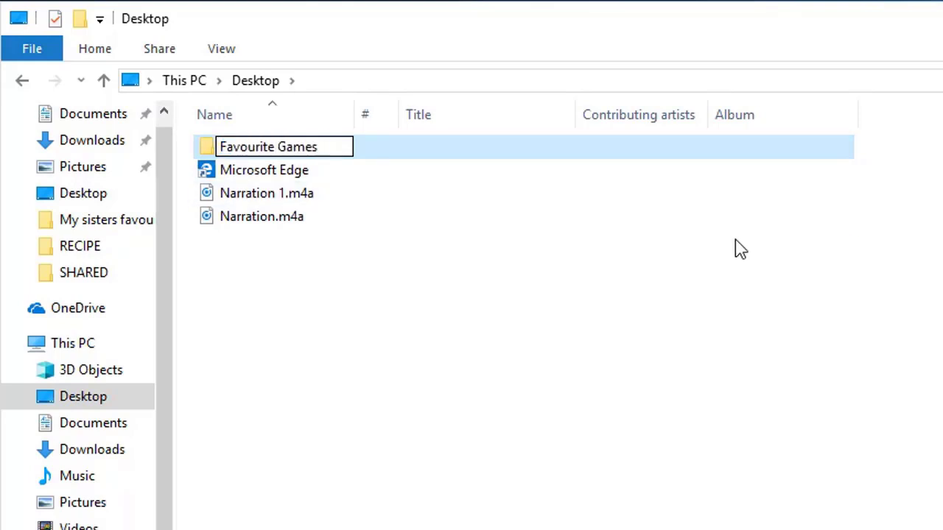
key("BackSpace")
key("BackSpace")
key("BackSpace")
key("BackSpace")
key("BackSpace")
key("BackSpace")
key("BackSpace")
key("BackSpace")
key("BackSpace")
type("Awesome")
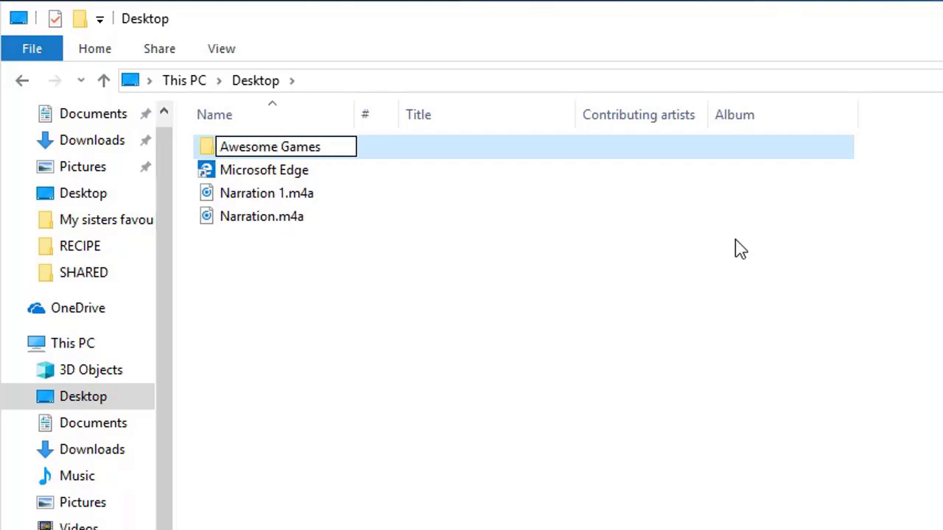
key("Return")
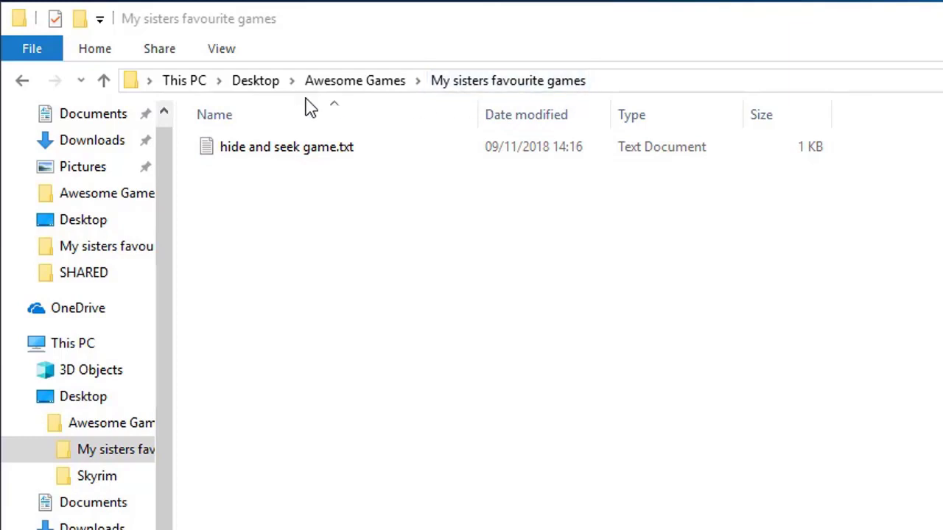
Cut hide and seek game.txt from My sisters favourite games and paste it into the parent Awesome Games folder
left_click(265, 153)
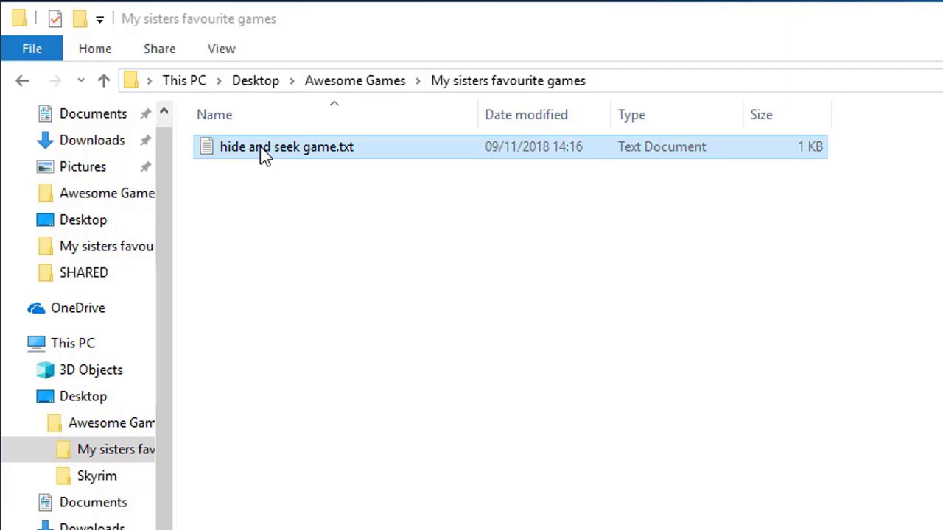
right_click(265, 157)
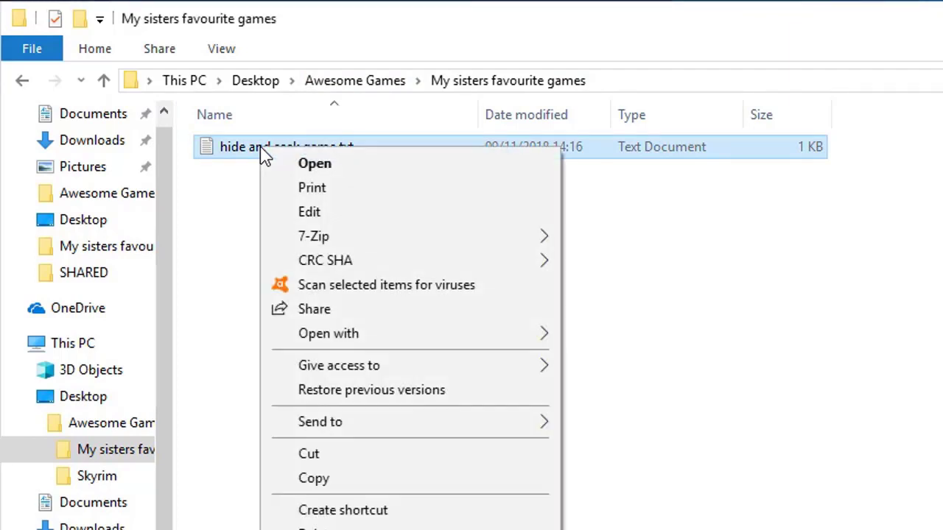
left_click(327, 455)
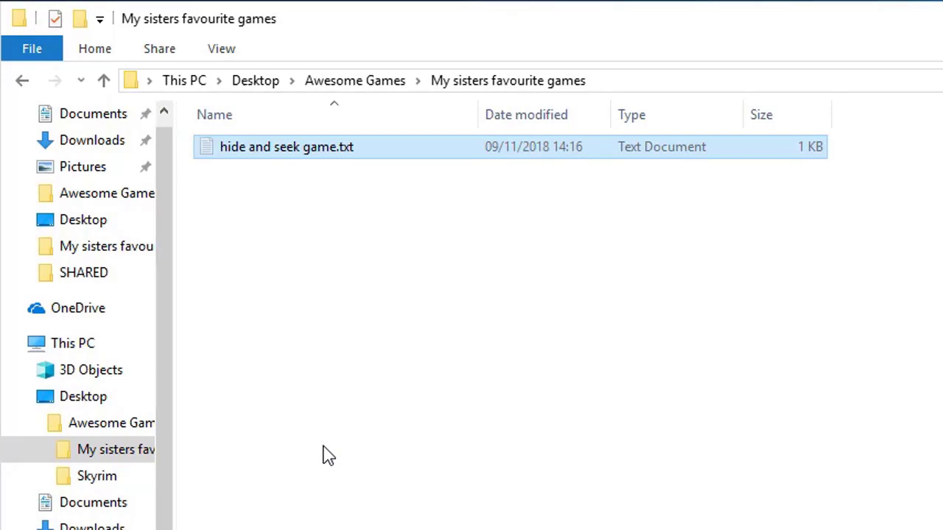
left_click(330, 85)
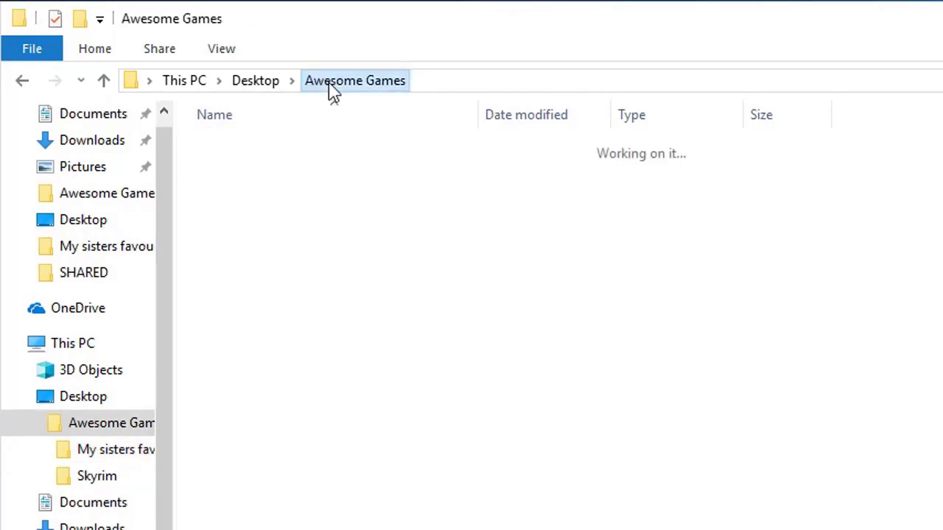
left_click(254, 257)
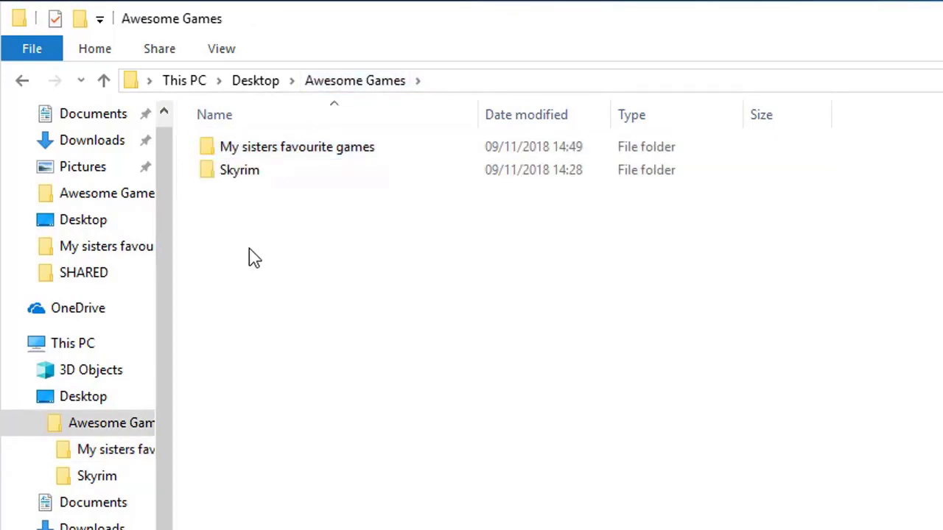
right_click(295, 261)
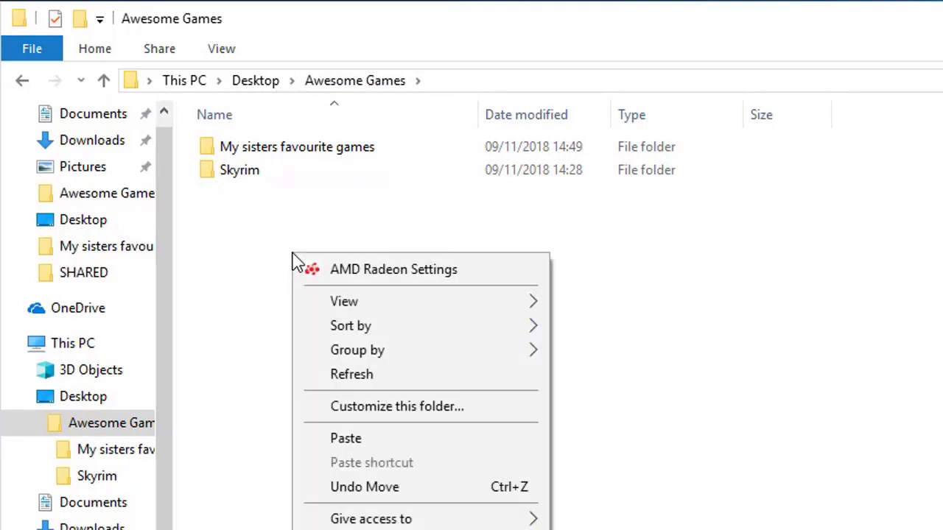
left_click(337, 439)
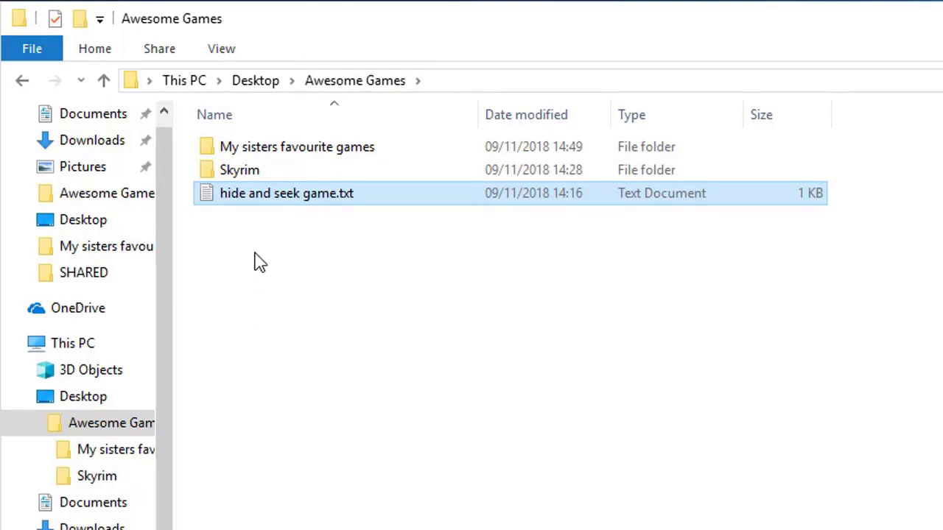
Check the contents of the My sisters favourite games subfolder and return to Awesome Games
left_click(309, 157)
double_click(309, 157)
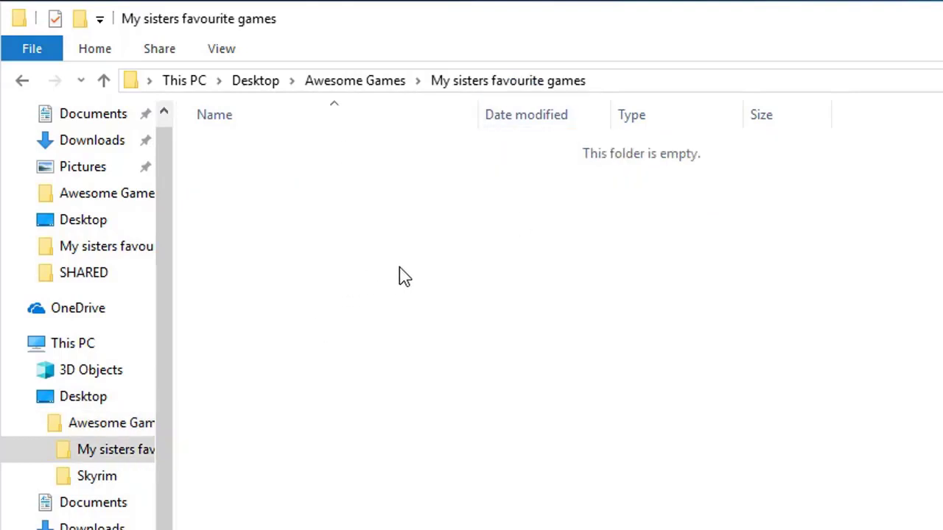
key("alt+Up")
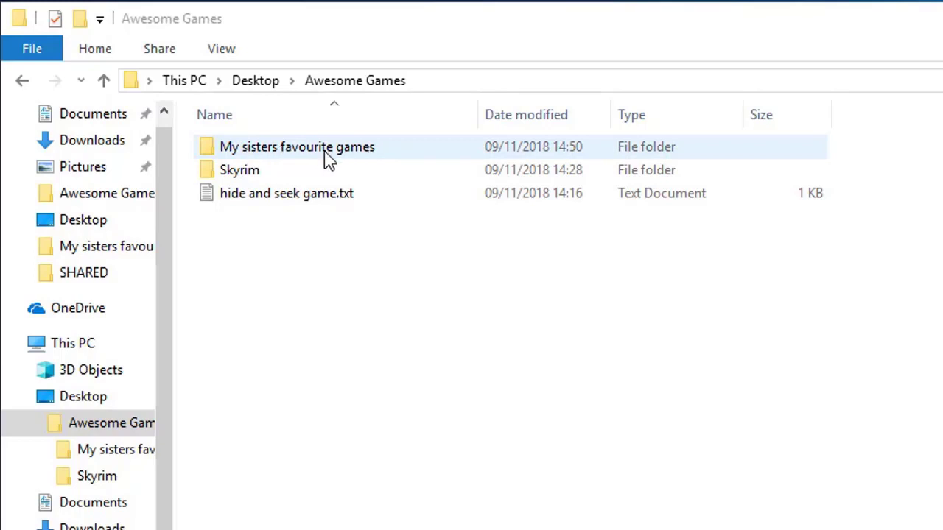
Move hide and seek game.txt from Awesome Games directly into the My sisters favourite games subfolder and open that subfolder
left_click(286, 201)
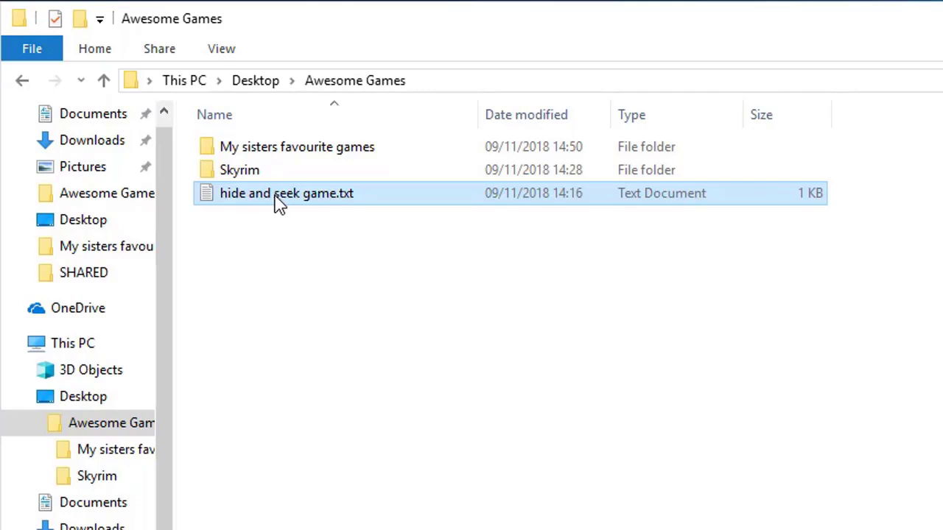
left_click_drag(278, 204, 288, 161)
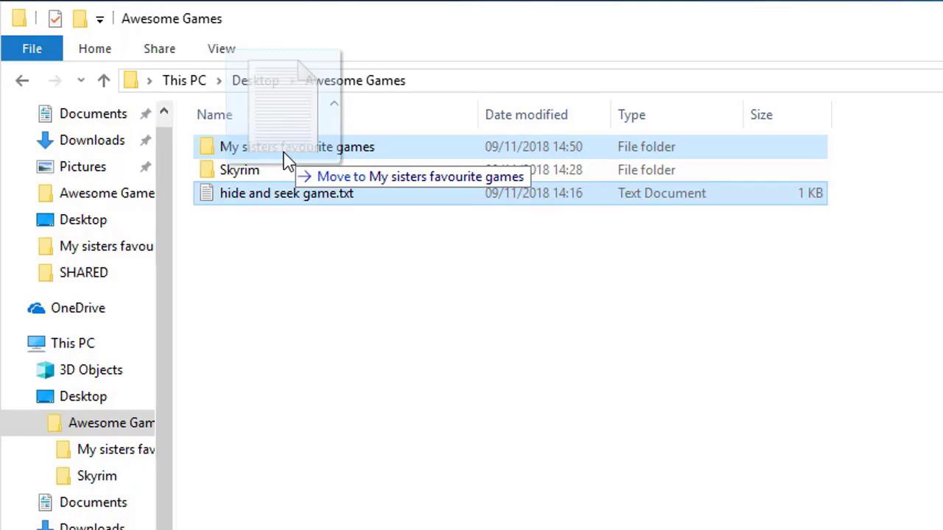
left_click_drag(288, 161, 288, 160)
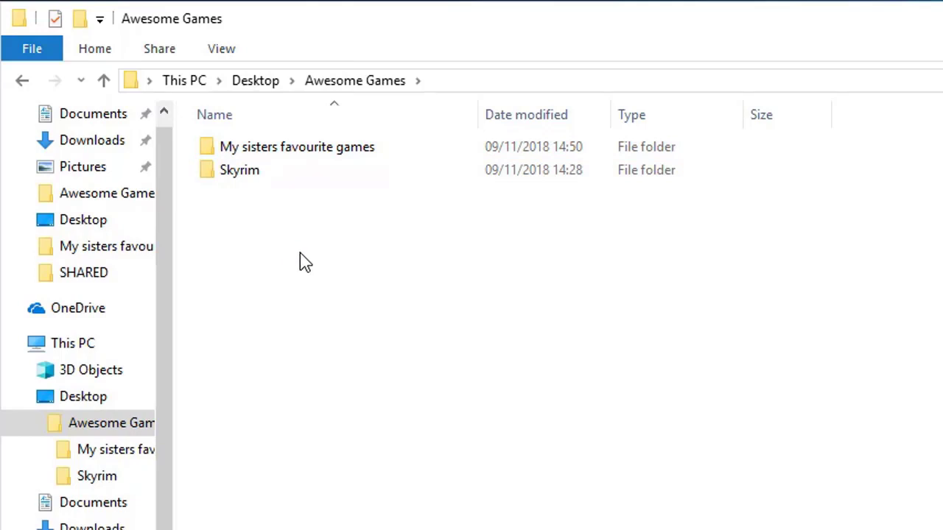
double_click(281, 155)
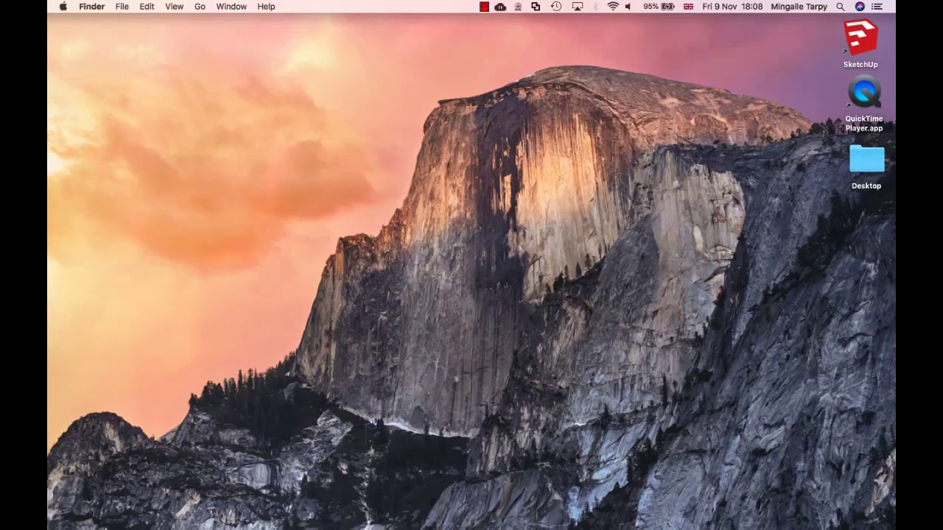
On the Mac, launch TextEdit from Finder's Applications folder and write "fjadsigfhisiuhd" in the blank document
mouse_move(118, 524)
left_click(87, 505)
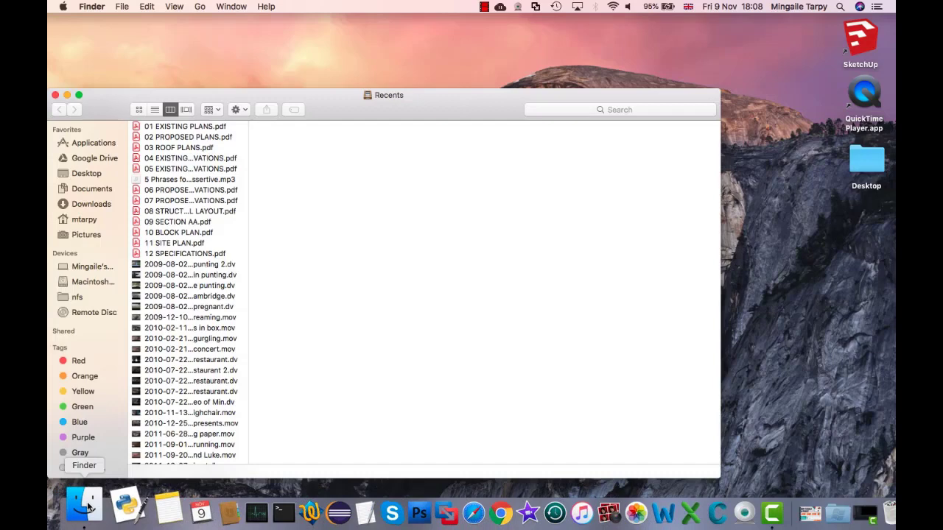
left_click(92, 146)
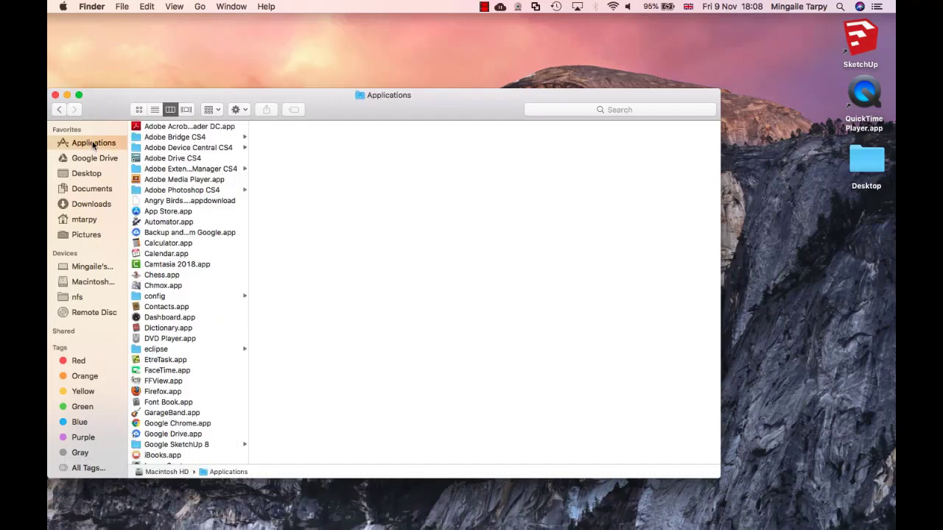
scroll(244, 385, "down", 10)
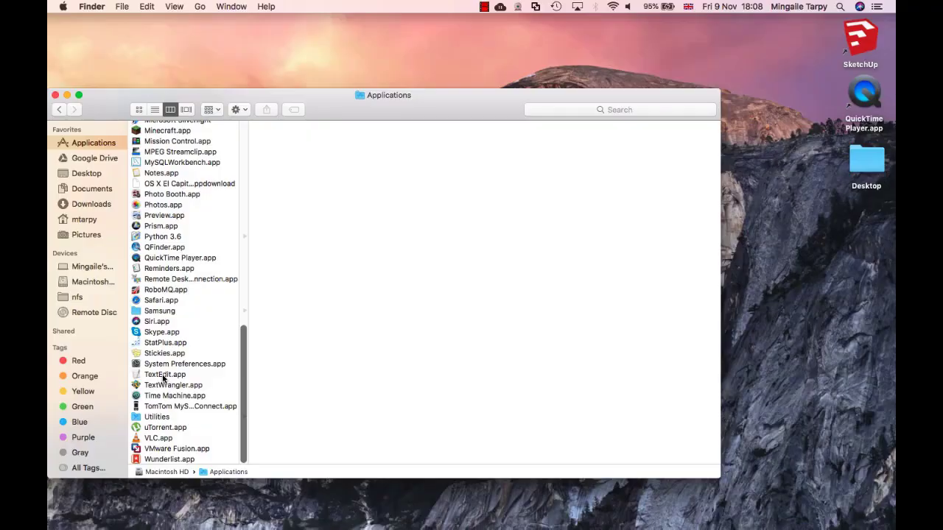
left_click(164, 376)
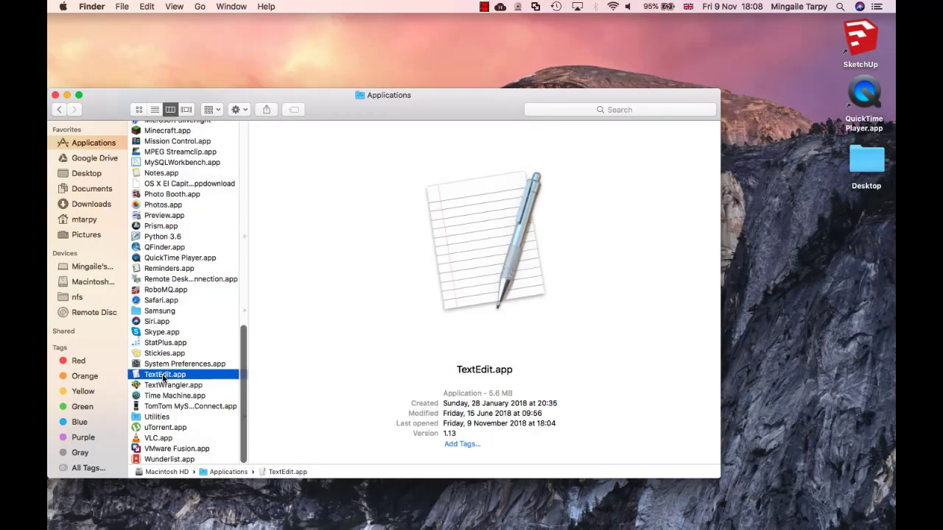
double_click(164, 377)
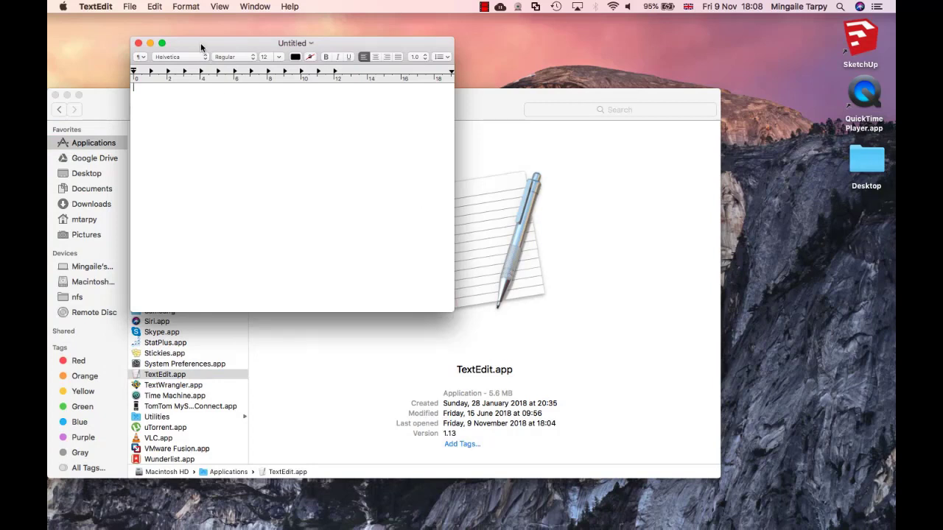
type("fjadsigfhisiuhd")
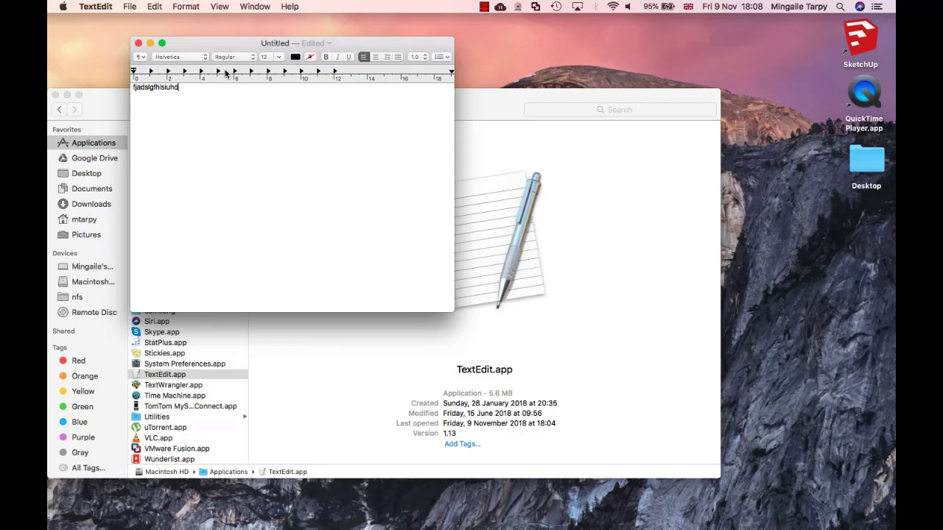
Save the document to the Desktop as "hide and seek.rtf" in Rich Text Document format
left_click(129, 8)
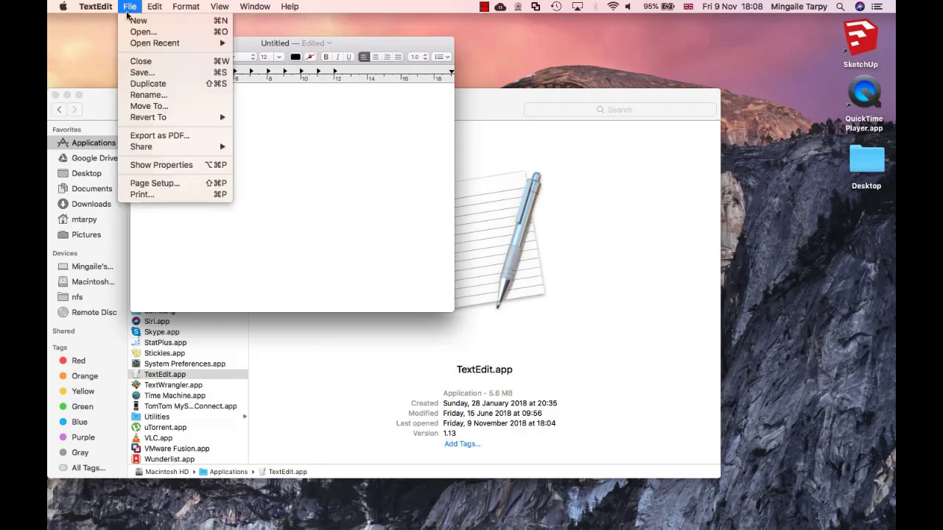
left_click(138, 72)
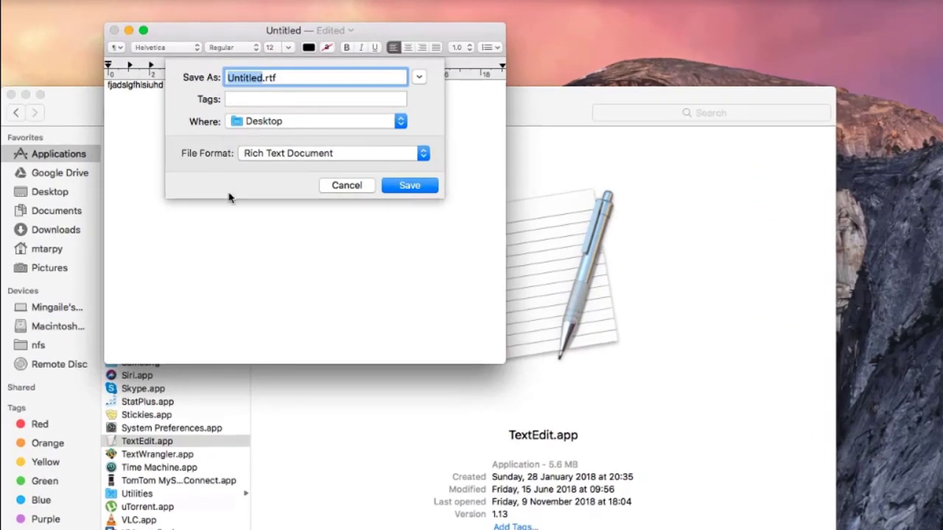
type("hide and seek")
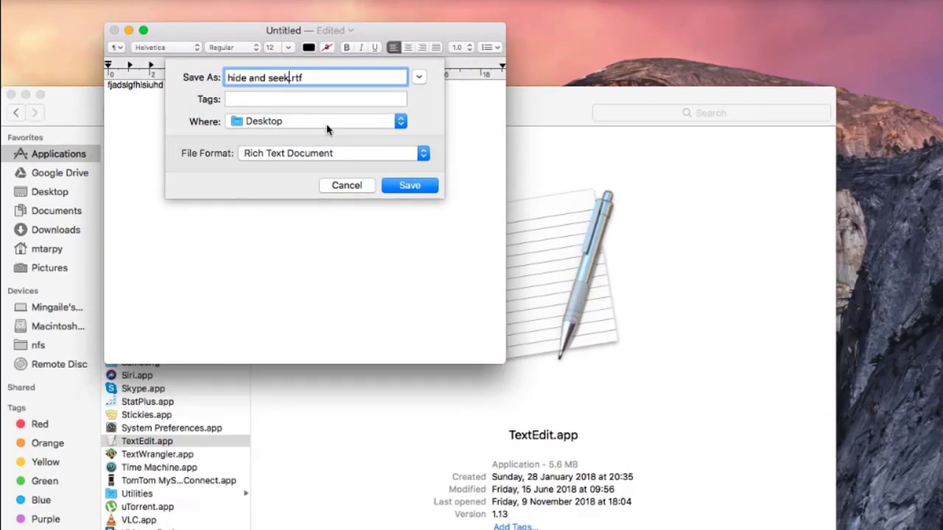
left_click(402, 122)
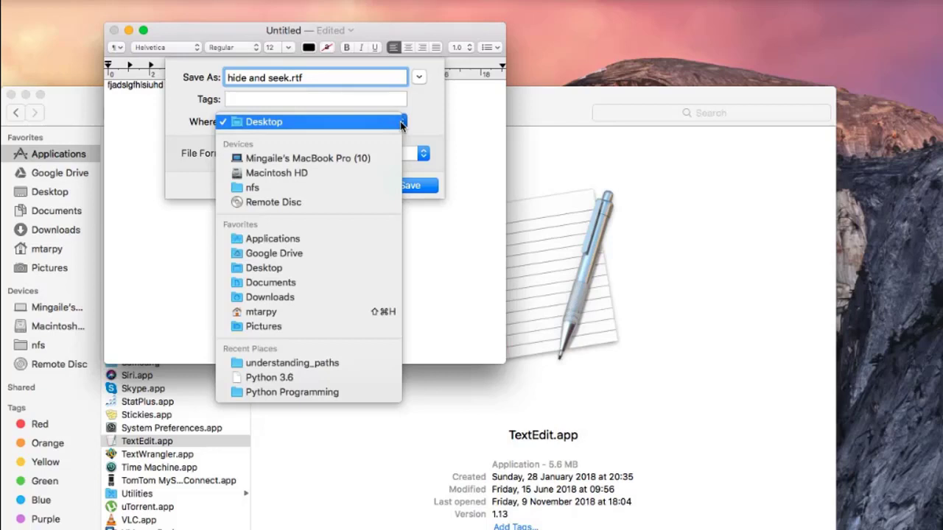
left_click(401, 123)
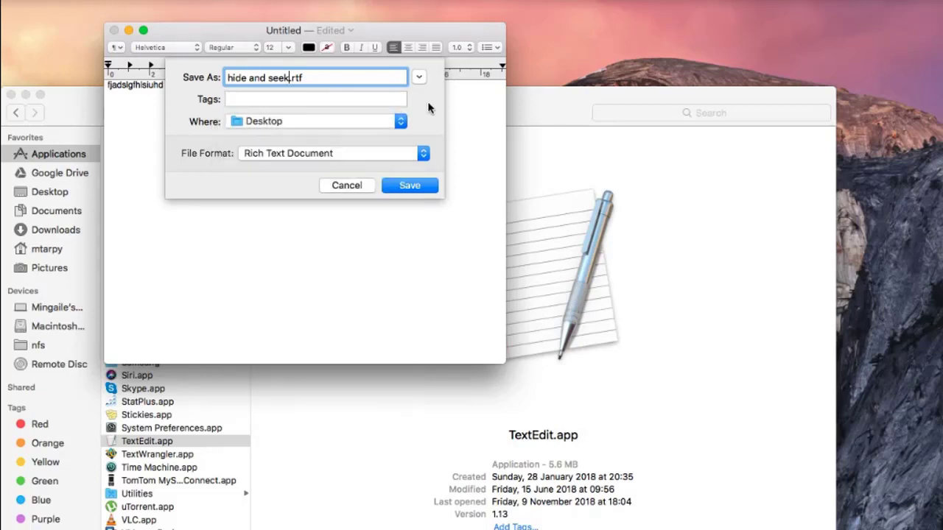
left_click(402, 122)
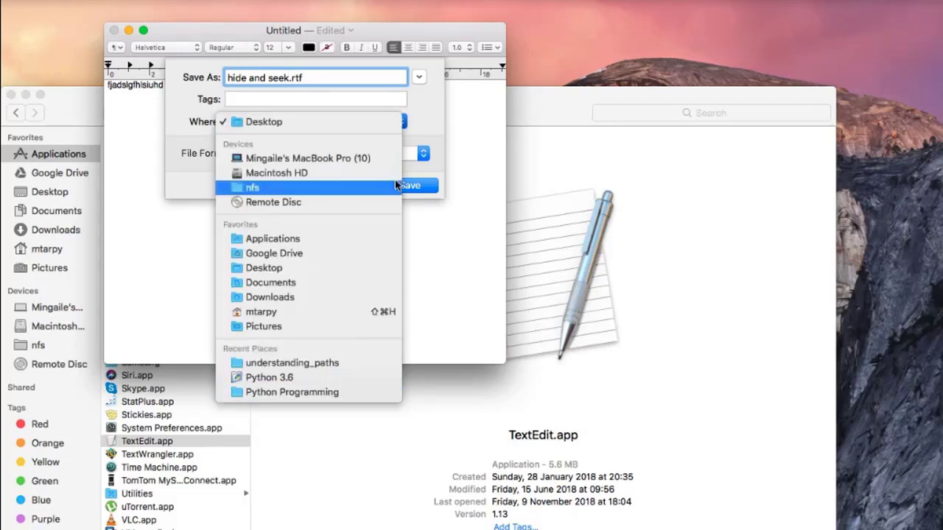
left_click(421, 80)
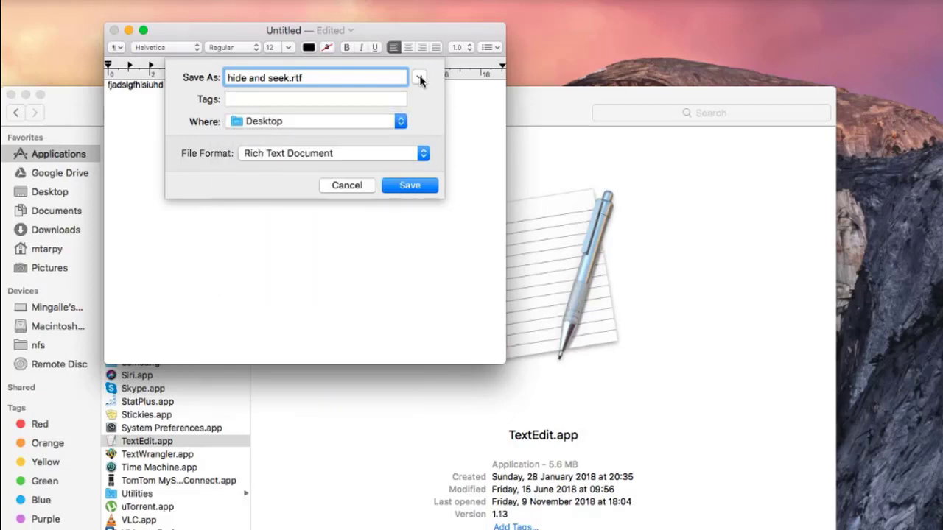
left_click(419, 78)
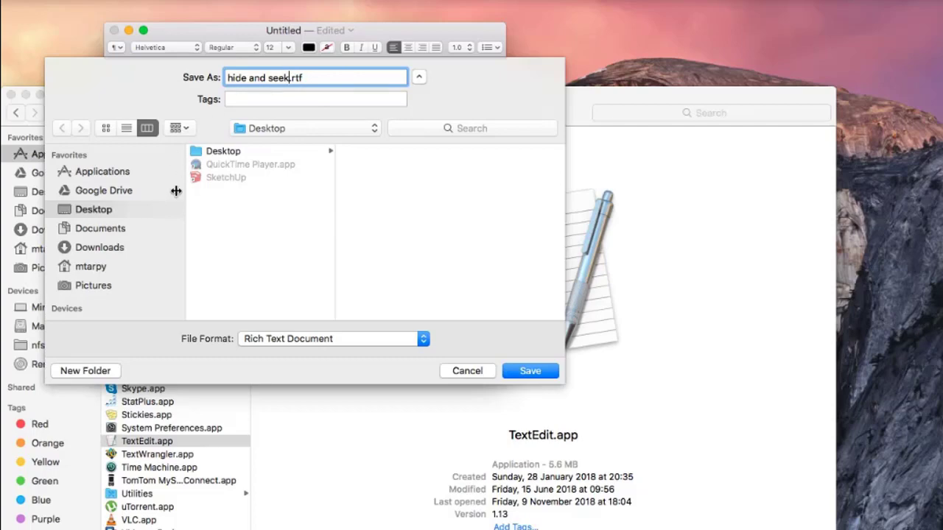
left_click(529, 372)
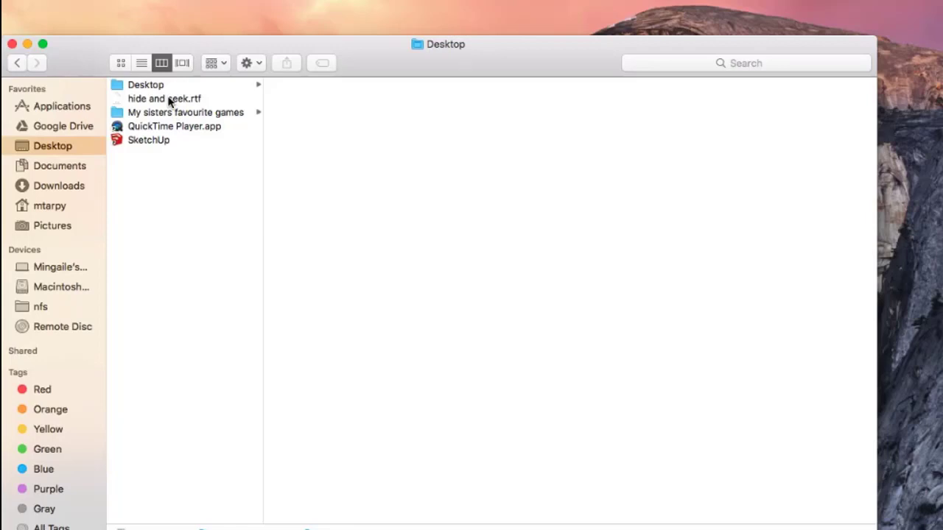
Move hide and seek.rtf from the Desktop into My sisters favourite games and back out to the Desktop
left_click_drag(168, 101, 188, 115)
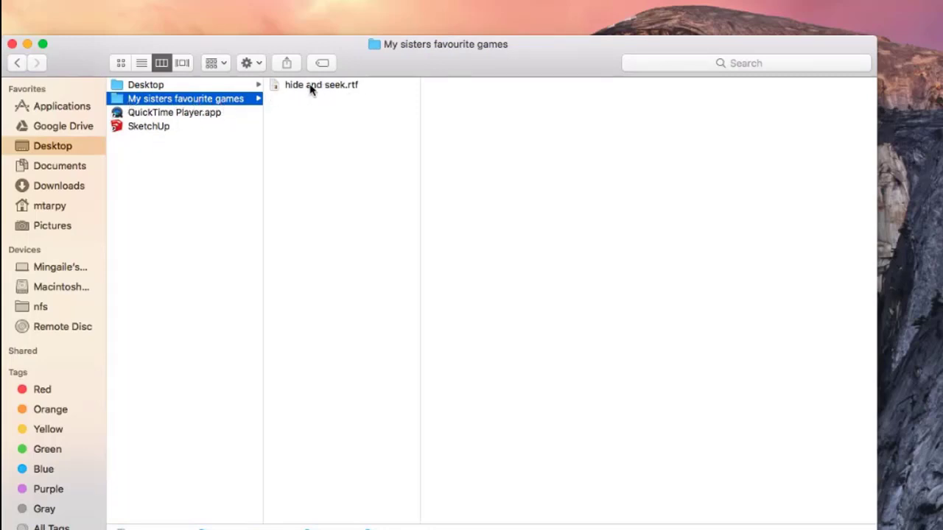
left_click_drag(310, 88, 178, 180)
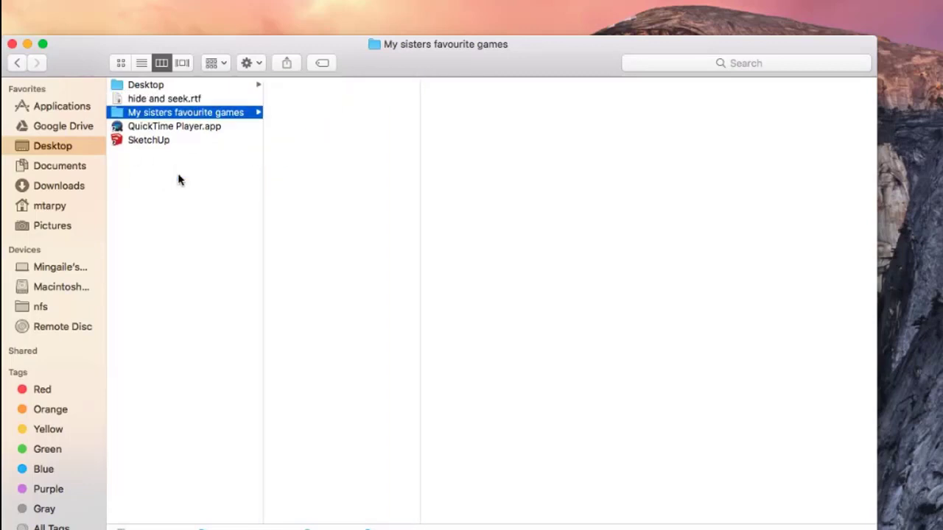
Copy hide and seek.rtf from the Desktop and paste the copy into the My sisters favourite games folder
left_click(165, 101)
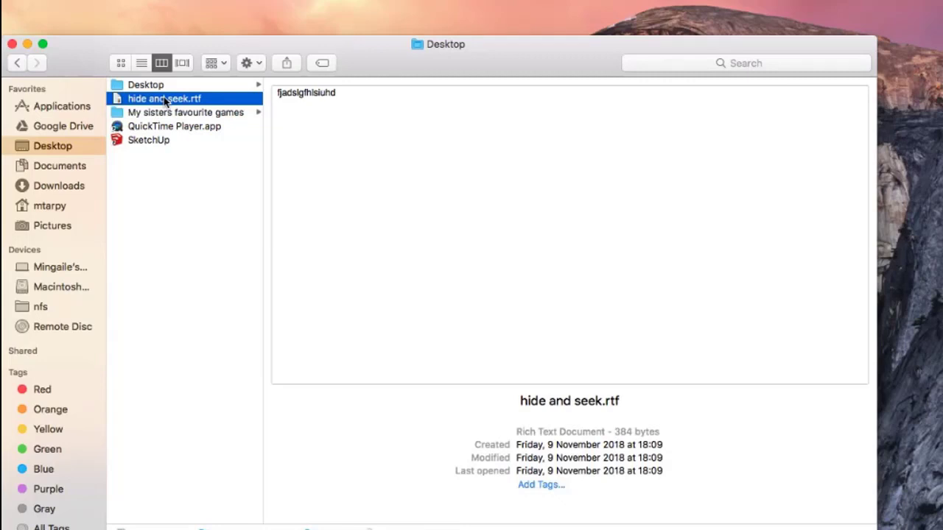
right_click(165, 103)
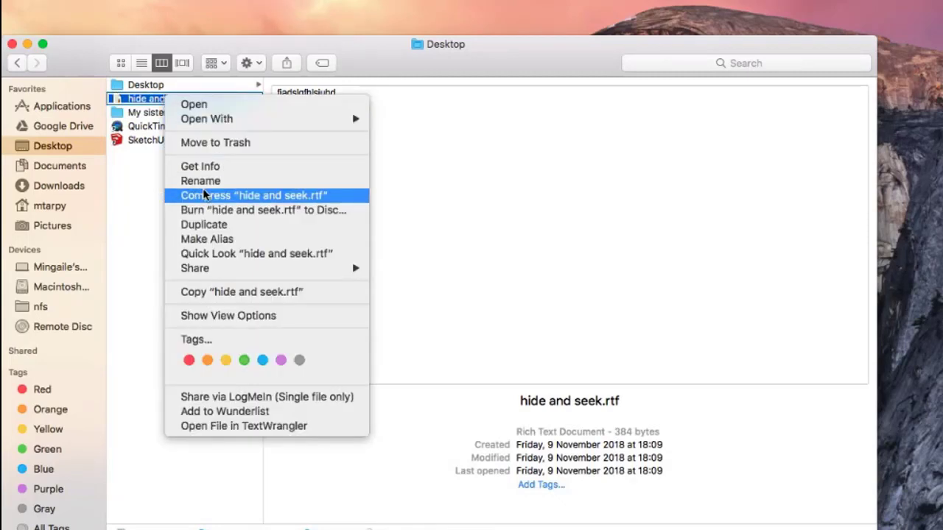
left_click(218, 293)
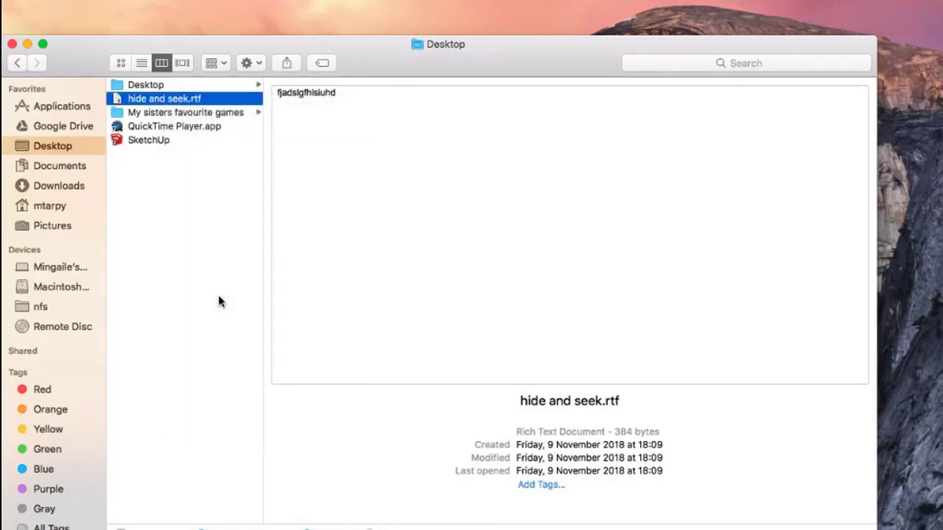
left_click(184, 114)
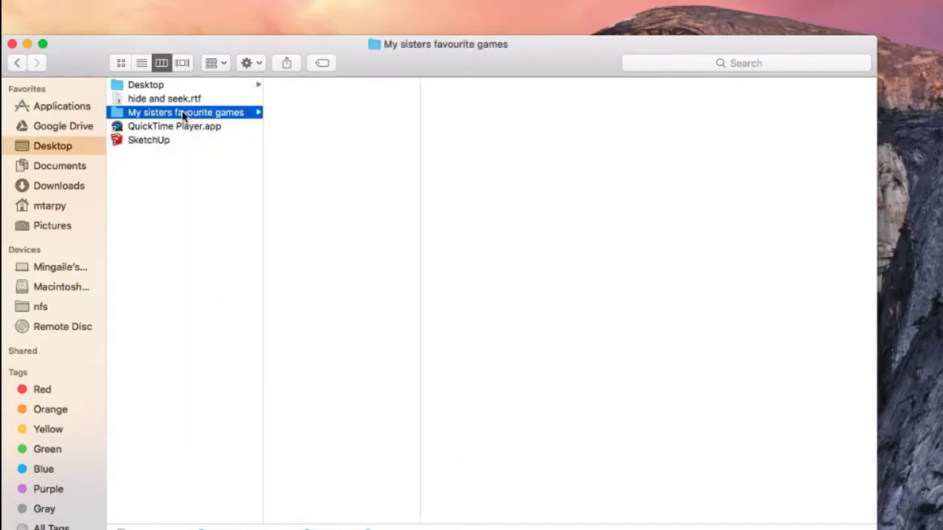
right_click(184, 115)
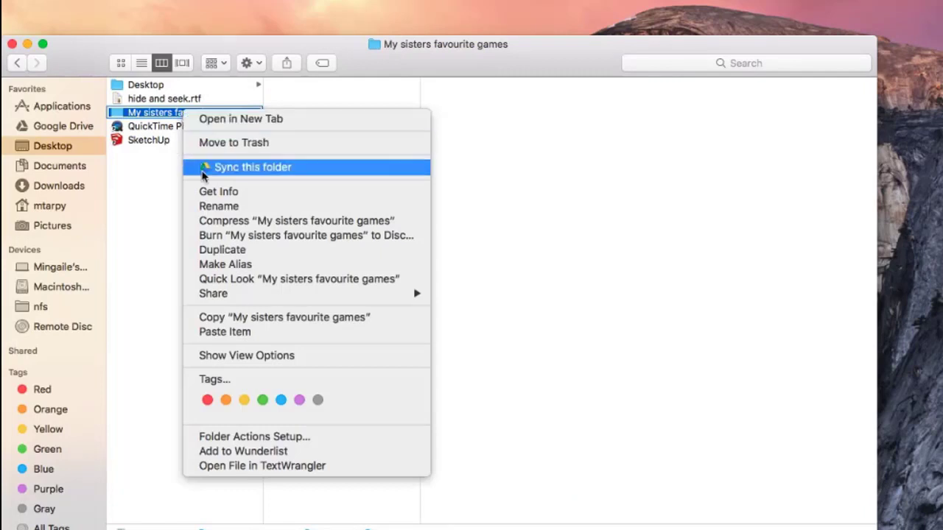
left_click(225, 332)
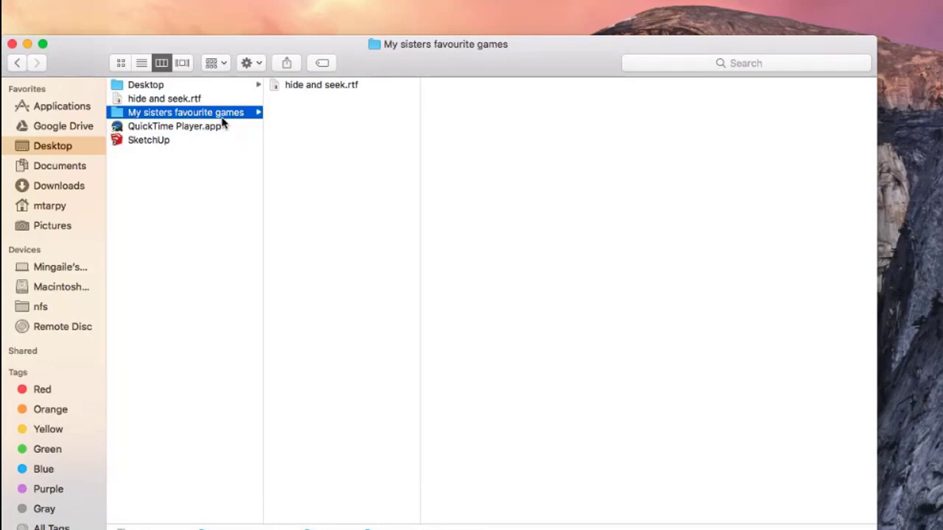
Move the original hide and seek.rtf on the Desktop to the Trash and select the My sisters favourite games folder
left_click(183, 102)
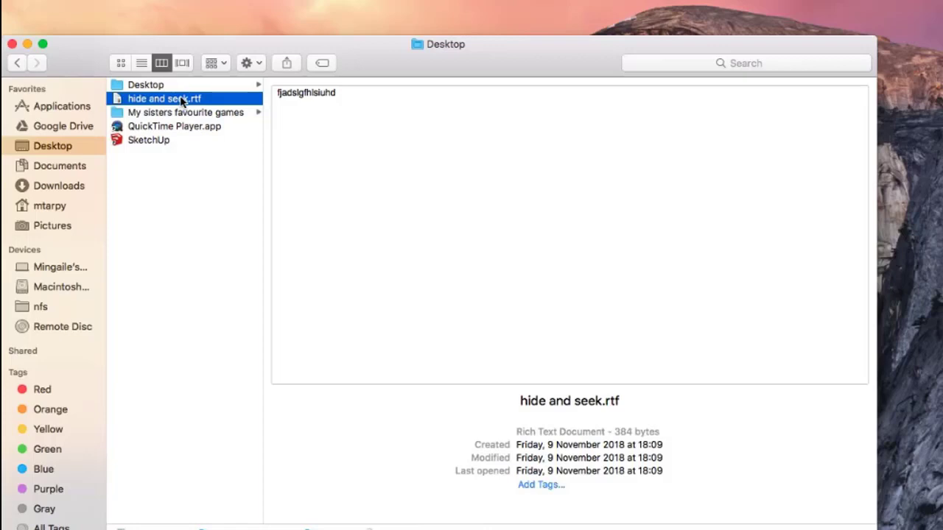
right_click(183, 102)
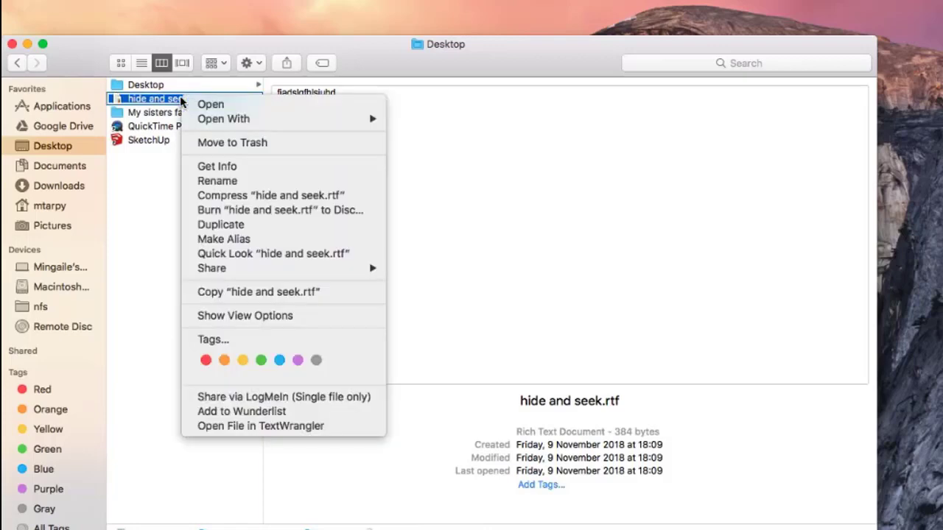
left_click(208, 142)
key("Down")
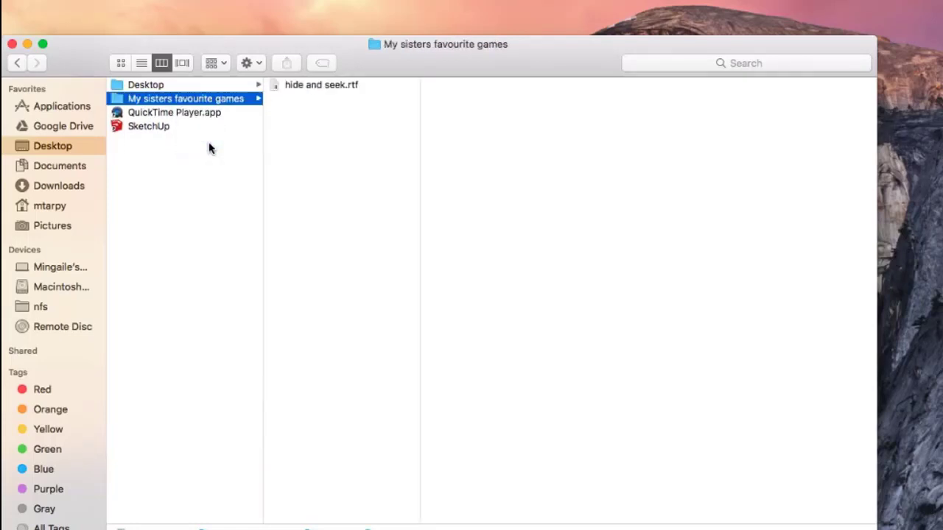